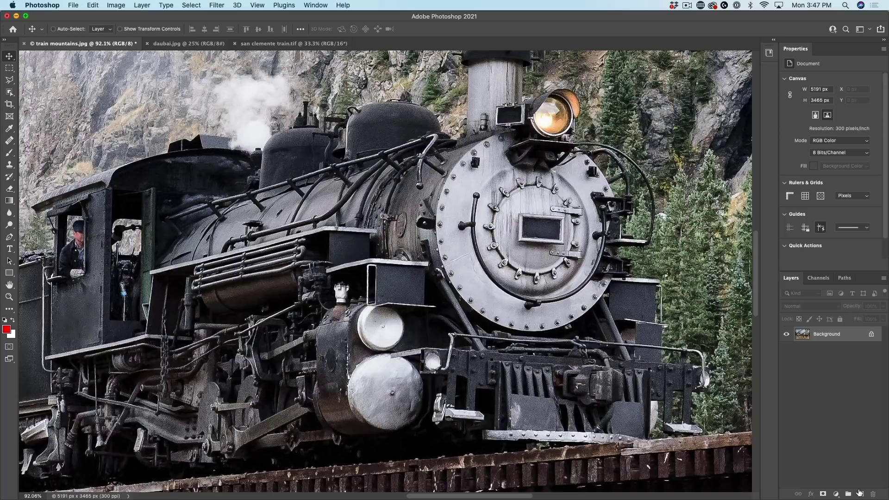
# Add a new empty layer and set the Healing Brush to sample All Layers at size 35
pyautogui.click(860, 493)
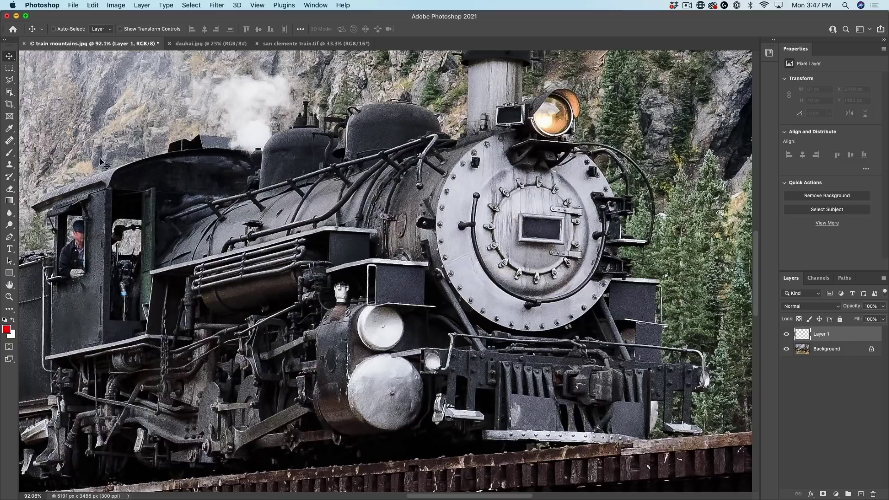
pyautogui.click(9, 140)
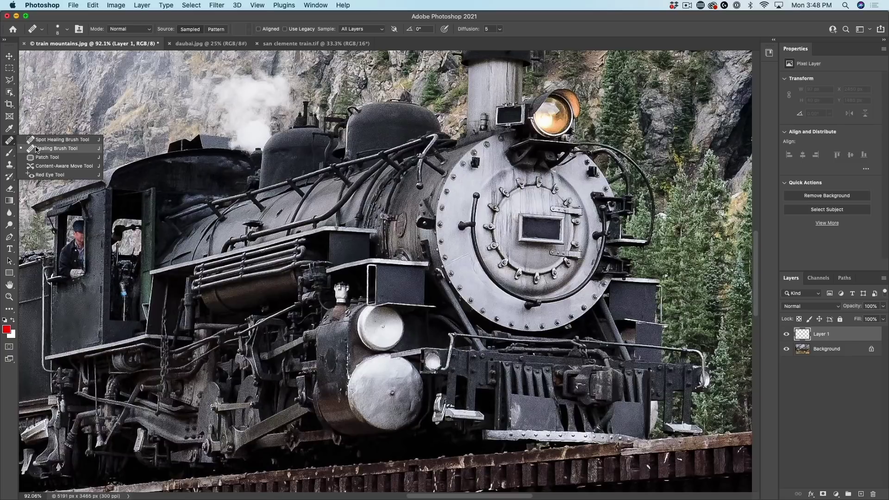
pyautogui.click(36, 148)
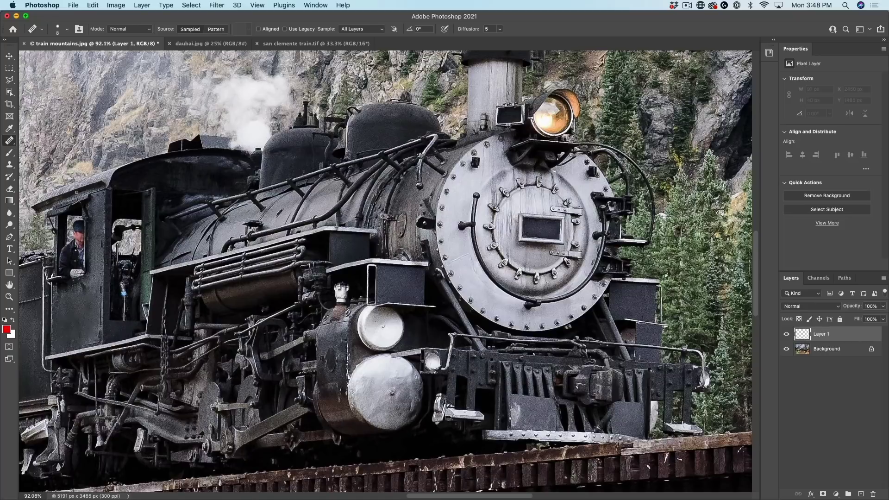
pyautogui.click(376, 30)
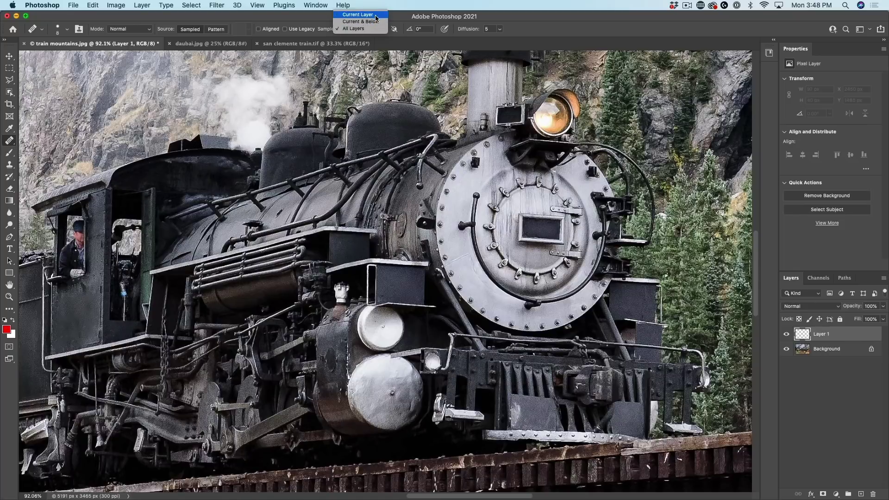
pyautogui.click(372, 28)
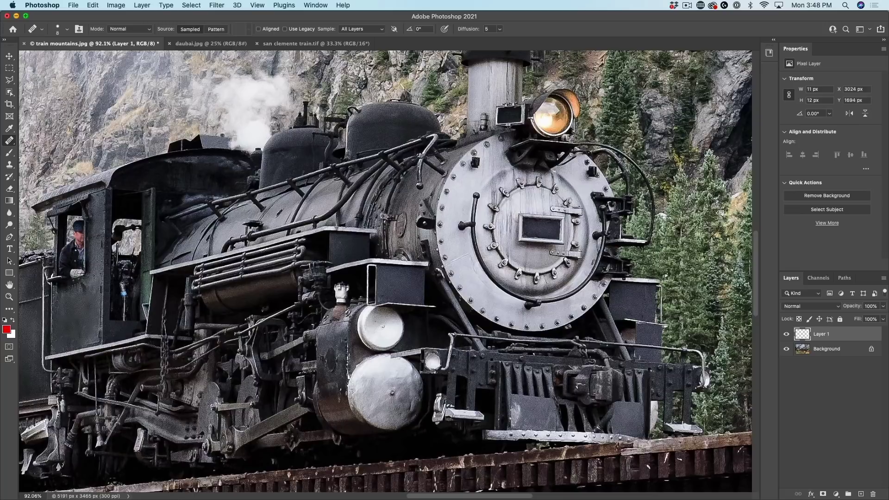
pyautogui.press(']')
pyautogui.press(']')
pyautogui.press(']')
pyautogui.press(']')
pyautogui.press(']')
# Heal the blemishes along the cab roof onto the new layer
pyautogui.keyDown('alt'); pyautogui.click(154, 171); pyautogui.keyUp('alt')
pyautogui.moveTo(166, 163)
pyautogui.mouseDown()
pyautogui.moveTo(192, 160)
pyautogui.moveTo(169, 164)
pyautogui.moveTo(226, 160)
pyautogui.moveTo(185, 172)
pyautogui.mouseUp()
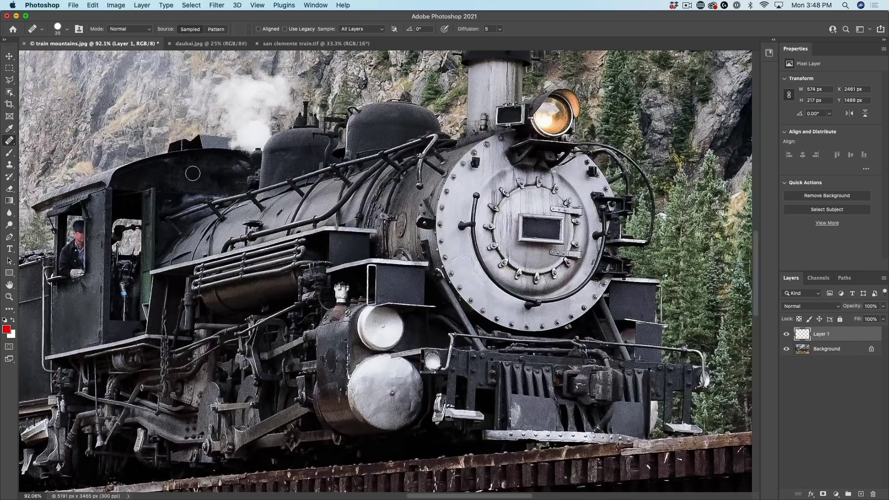
pyautogui.keyDown('alt'); pyautogui.click(186, 165); pyautogui.keyUp('alt')
pyautogui.moveTo(210, 143); pyautogui.dragTo(263, 136)
# Darken the bright spot on the locomotive top with the healing brush in Replace mode, size 15
pyautogui.click(125, 30)
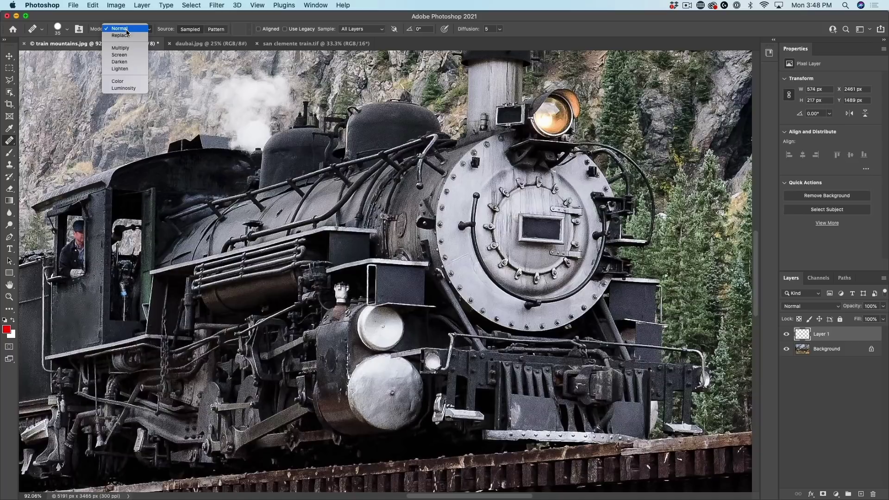
pyautogui.click(121, 36)
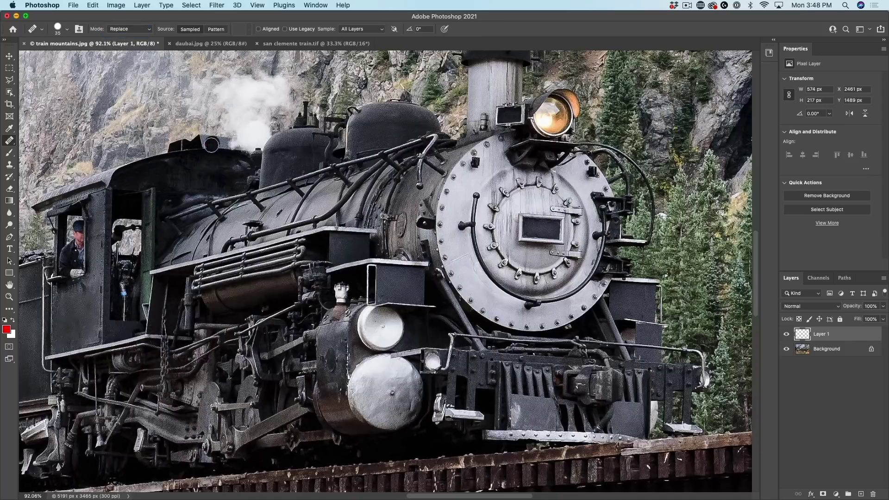
pyautogui.press('[')
pyautogui.press('[')
pyautogui.press('[')
pyautogui.click(220, 142)
# Return the healing brush to Normal mode at size 30
pyautogui.click(144, 29)
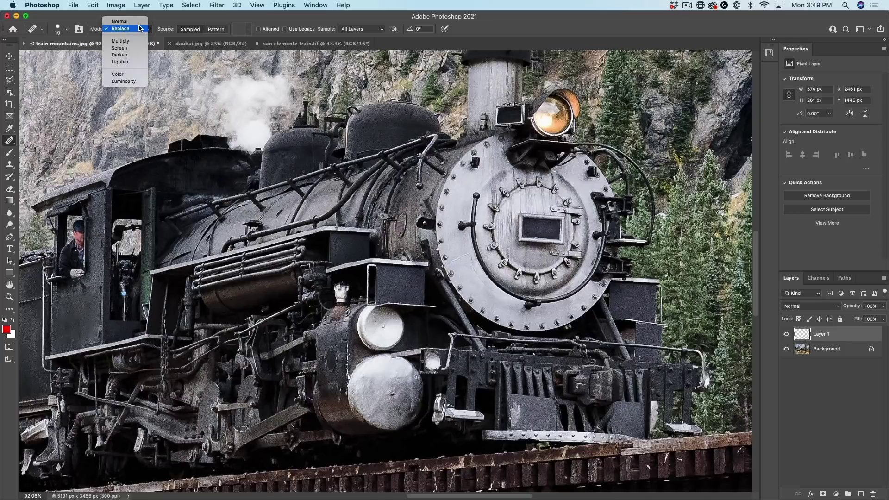
pyautogui.click(128, 21)
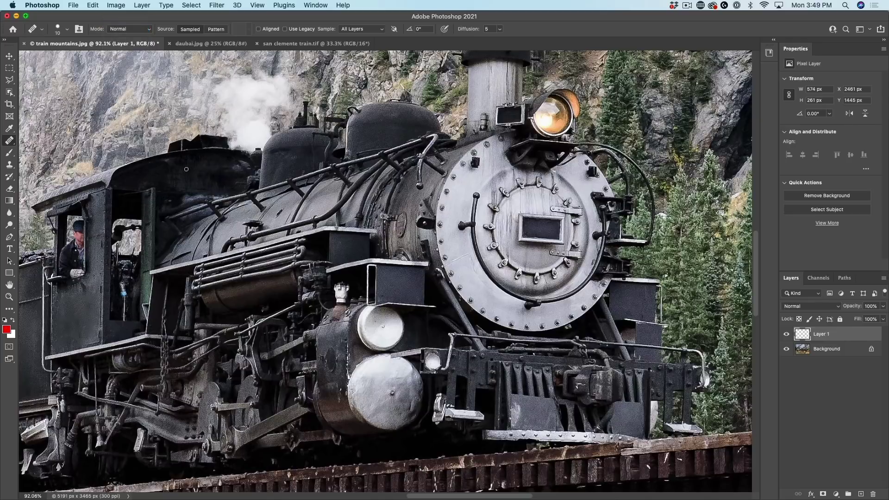
pyautogui.press(']')
pyautogui.press(']')
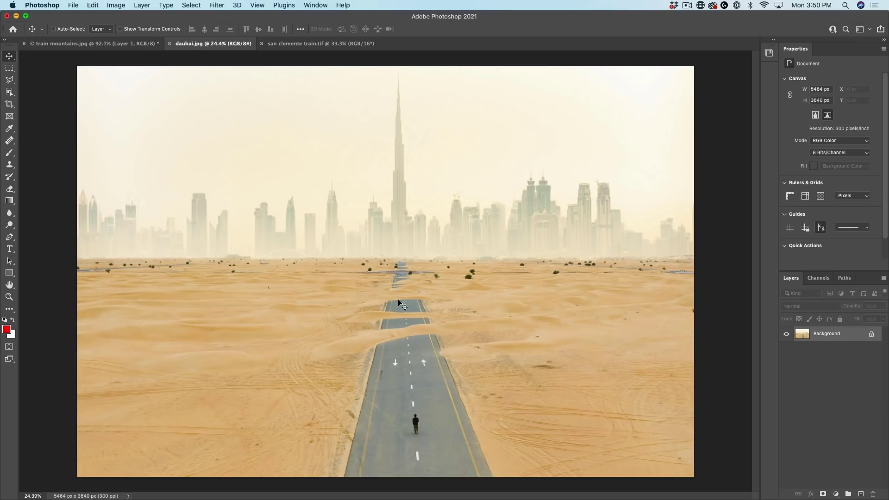
pyautogui.click(860, 494)
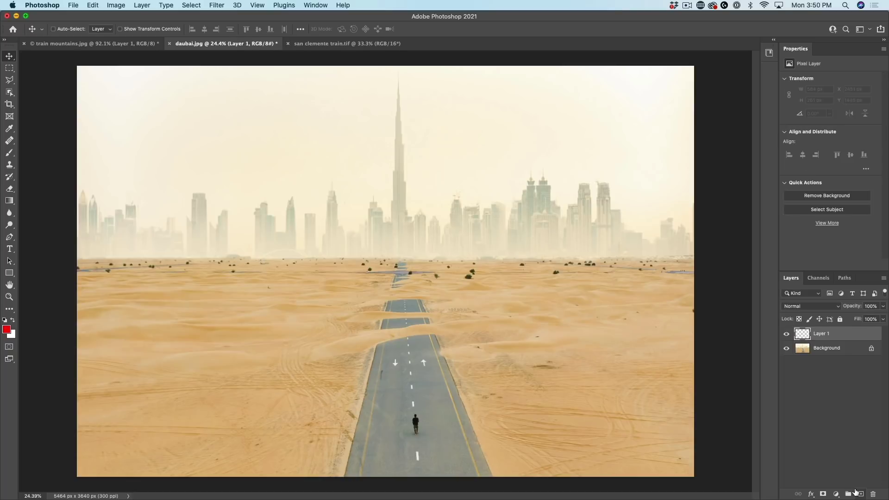
pyautogui.click(10, 165)
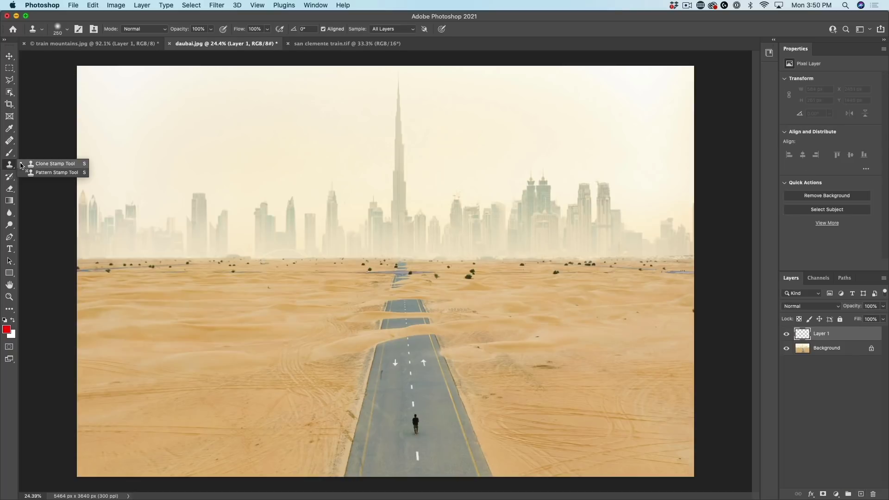
pyautogui.click(36, 165)
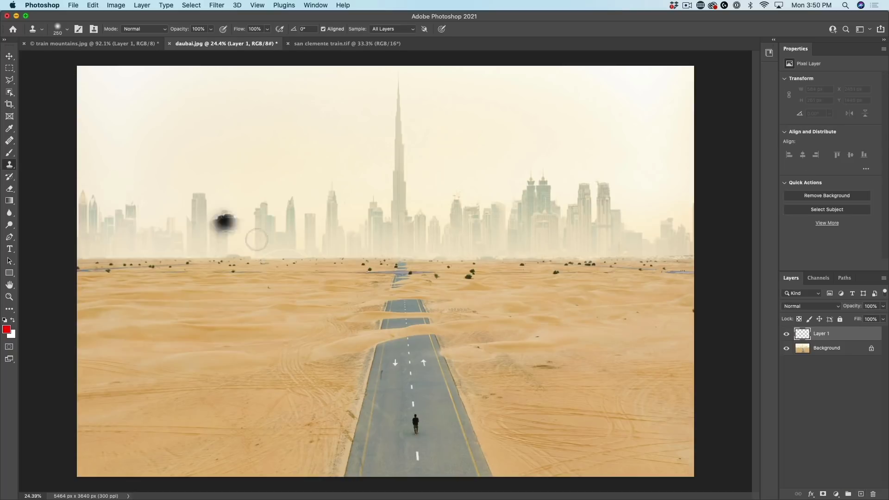
pyautogui.keyDown('alt'); pyautogui.click(397, 348); pyautogui.keyUp('alt')
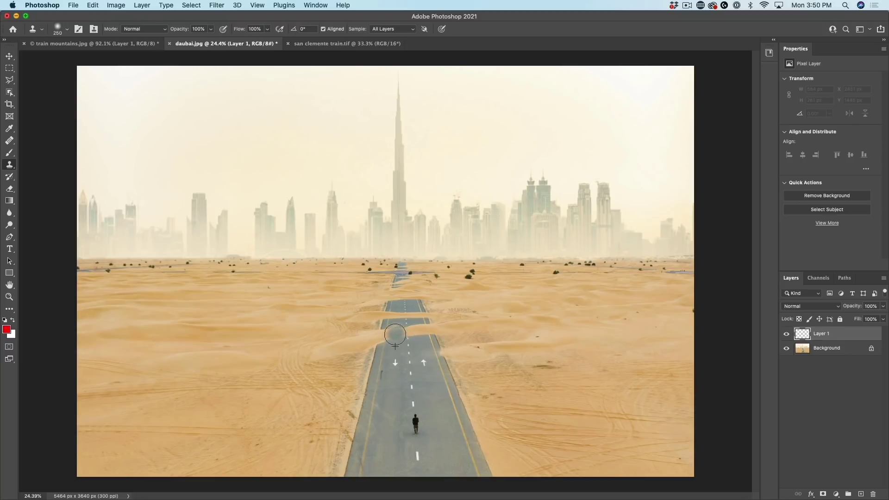
pyautogui.moveTo(392, 338); pyautogui.dragTo(404, 335)
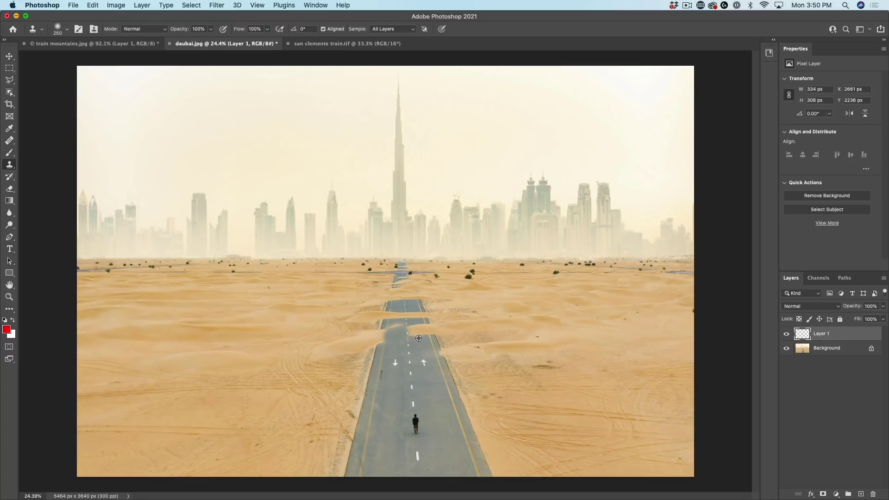
pyautogui.moveTo(411, 330)
pyautogui.mouseDown()
pyautogui.moveTo(420, 338)
pyautogui.moveTo(430, 331)
pyautogui.moveTo(425, 352)
pyautogui.mouseUp()
pyautogui.moveTo(418, 319)
pyautogui.mouseDown()
pyautogui.moveTo(393, 338)
pyautogui.moveTo(397, 317)
pyautogui.mouseUp()
pyautogui.keyDown('alt'); pyautogui.click(390, 392); pyautogui.keyUp('alt')
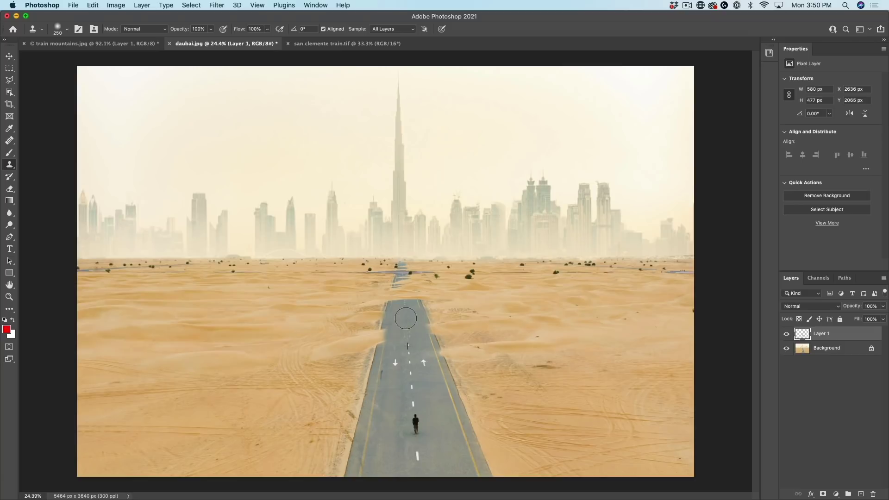
pyautogui.moveTo(405, 318); pyautogui.dragTo(404, 270)
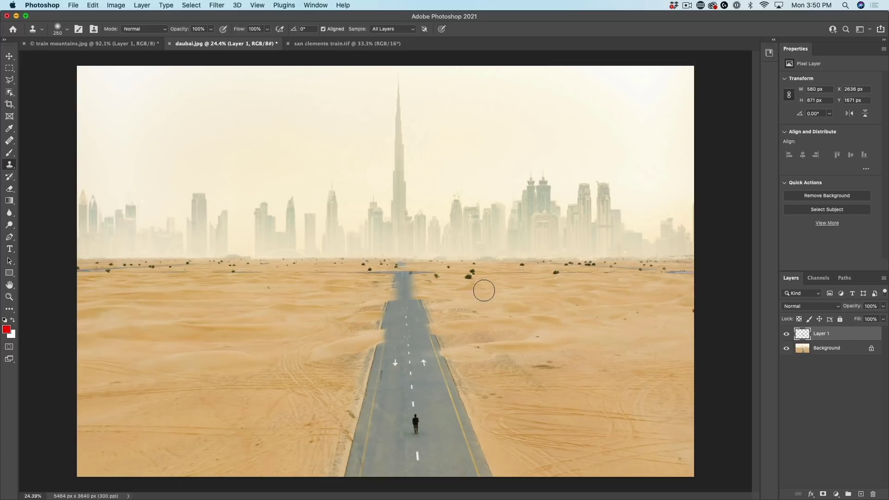
pyautogui.press('super+z')
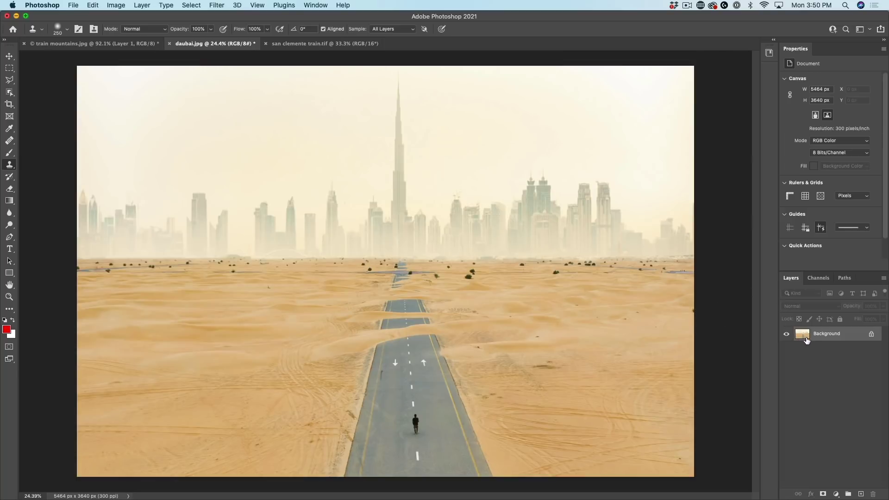
# In Vanishing Point, draw a perspective plane from the road's bottom corners up to the horizon
pyautogui.click(218, 5)
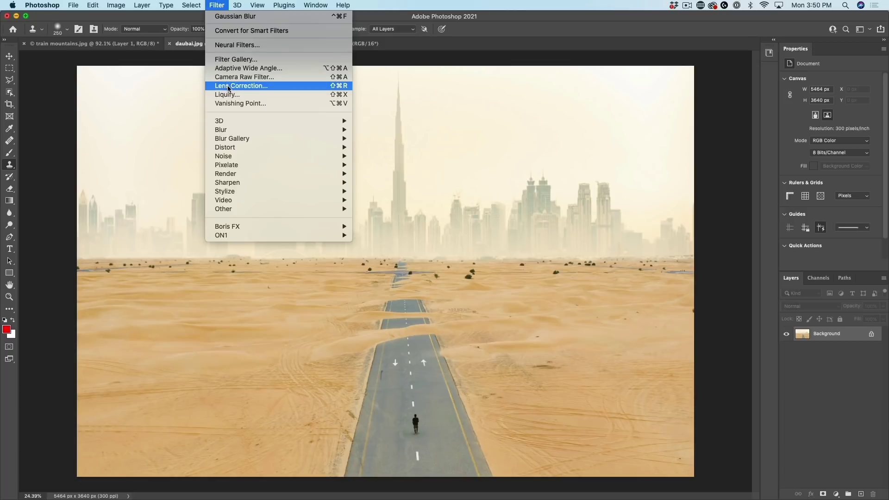
pyautogui.click(231, 104)
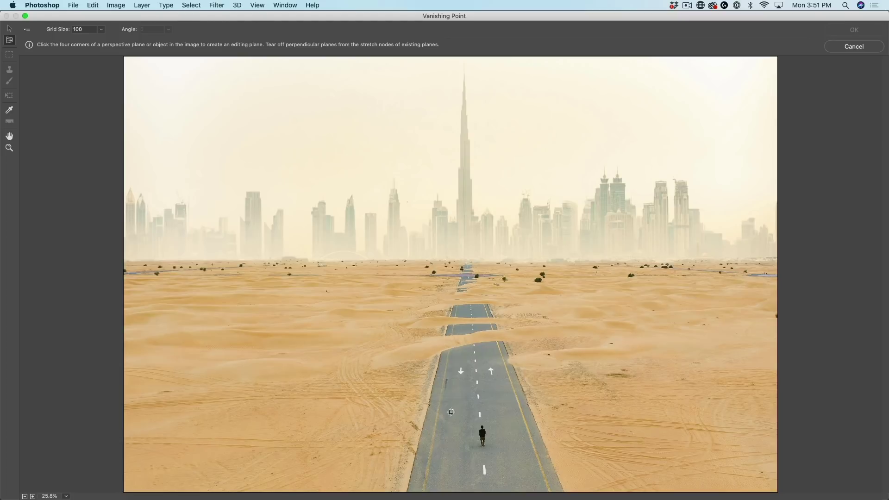
pyautogui.click(409, 482)
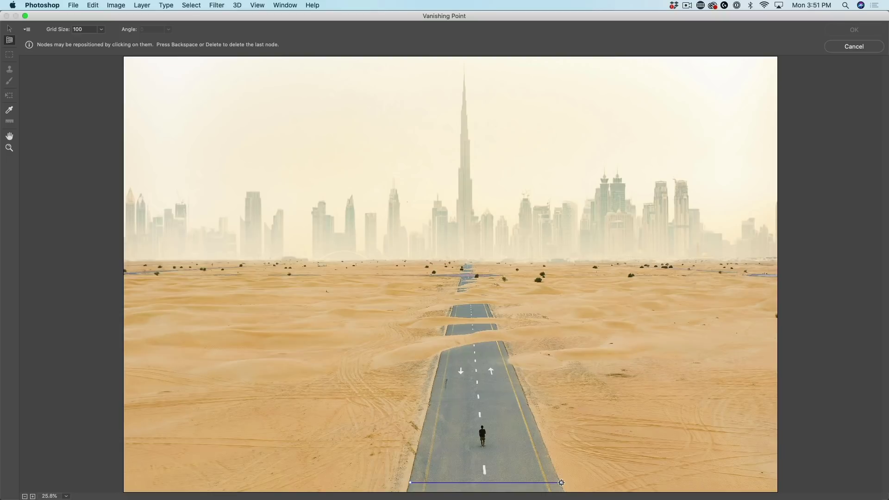
pyautogui.click(561, 482)
pyautogui.press('super+equal')
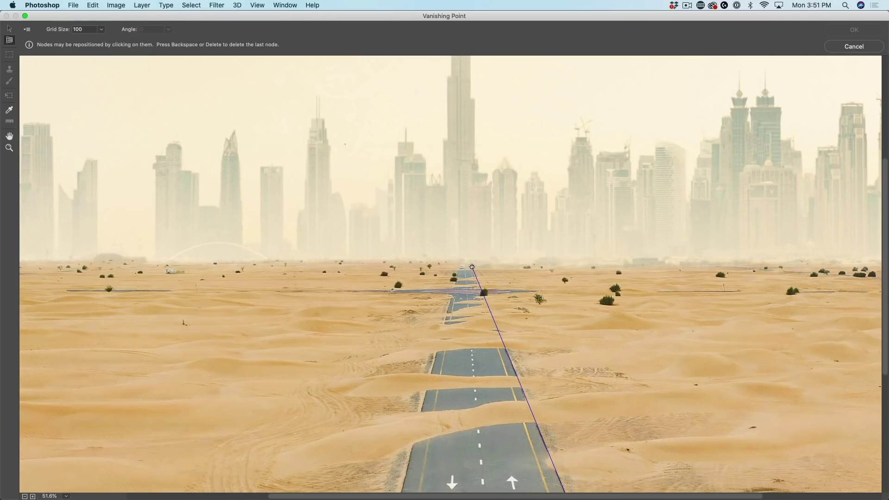
pyautogui.click(471, 264)
pyautogui.click(457, 264)
pyautogui.press('super+minus')
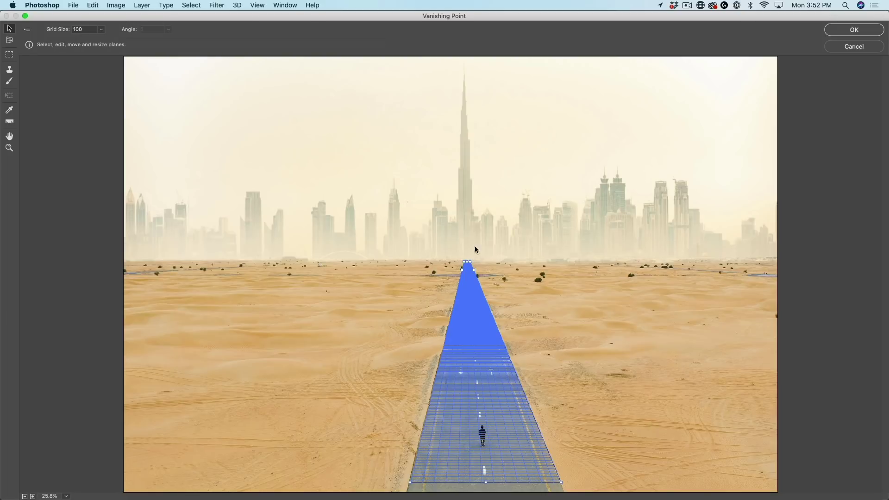
pyautogui.click(9, 69)
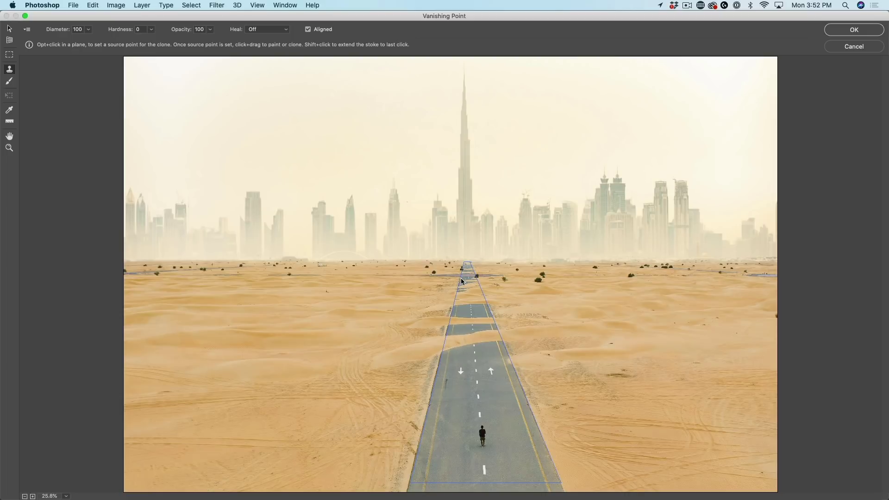
# Set the Stamp brush to 400 and clone road asphalt over the first sand patches
pyautogui.press(']')
pyautogui.press(']')
pyautogui.press(']')
pyautogui.press(']')
pyautogui.press(']')
pyautogui.press(']')
pyautogui.press(']')
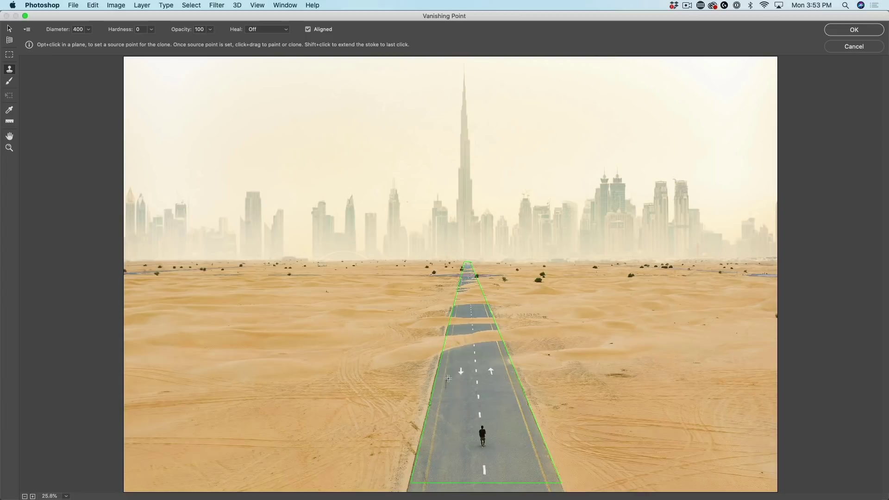
pyautogui.press('alt')
pyautogui.keyDown('alt'); pyautogui.click(436, 426); pyautogui.keyUp('alt')
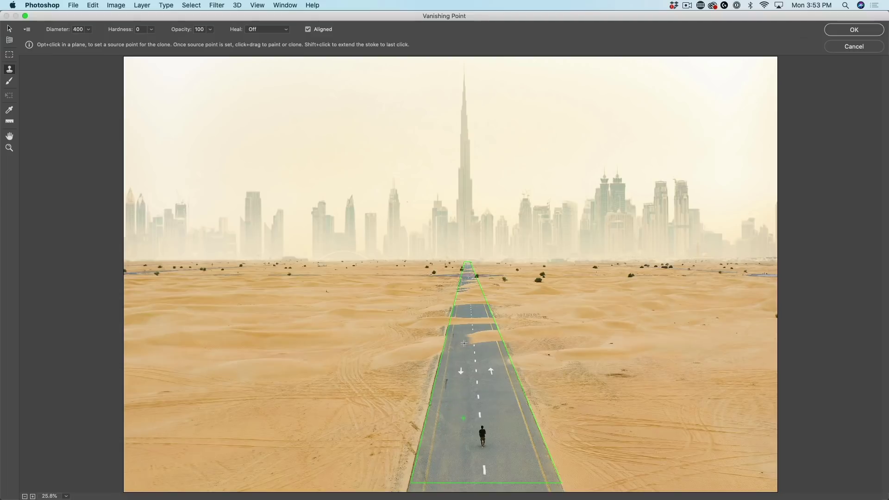
pyautogui.moveTo(464, 343)
pyautogui.mouseDown()
pyautogui.moveTo(468, 337)
pyautogui.moveTo(468, 347)
pyautogui.mouseUp()
pyautogui.keyDown('alt'); pyautogui.click(456, 408); pyautogui.keyUp('alt')
pyautogui.press('alt')
pyautogui.keyDown('alt'); pyautogui.click(478, 395); pyautogui.keyUp('alt')
pyautogui.moveTo(473, 340)
pyautogui.mouseDown()
pyautogui.moveTo(482, 329)
pyautogui.moveTo(484, 341)
pyautogui.moveTo(480, 329)
pyautogui.moveTo(496, 340)
pyautogui.moveTo(493, 327)
pyautogui.moveTo(501, 330)
pyautogui.mouseUp()
# Clone more asphalt over the sand higher up the road, sampling new sources near the walking person
pyautogui.press('alt')
pyautogui.press('alt')
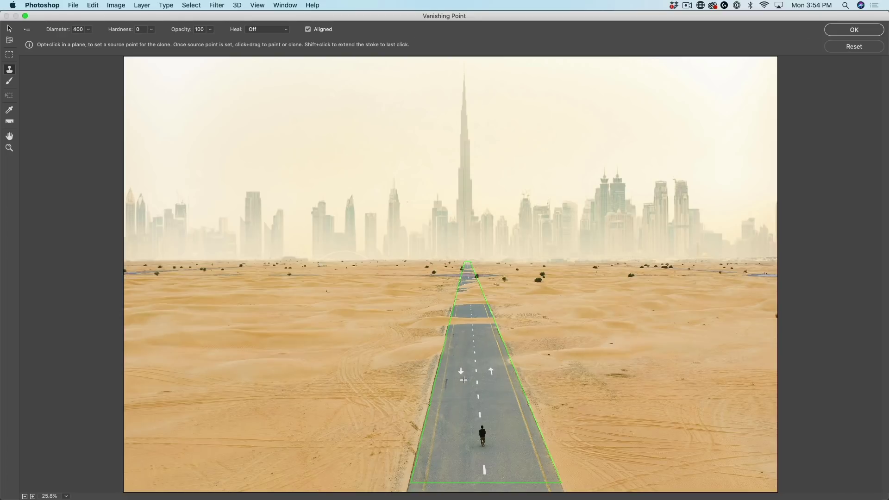
pyautogui.keyDown('alt'); pyautogui.click(457, 428); pyautogui.keyUp('alt')
pyautogui.keyDown('alt'); pyautogui.click(475, 345); pyautogui.keyUp('alt')
pyautogui.moveTo(472, 324)
pyautogui.mouseDown()
pyautogui.moveTo(472, 317)
pyautogui.moveTo(464, 322)
pyautogui.moveTo(480, 317)
pyautogui.mouseUp()
pyautogui.press('alt')
pyautogui.keyDown('alt'); pyautogui.click(494, 328); pyautogui.keyUp('alt')
pyautogui.keyDown('alt'); pyautogui.click(482, 443); pyautogui.keyUp('alt')
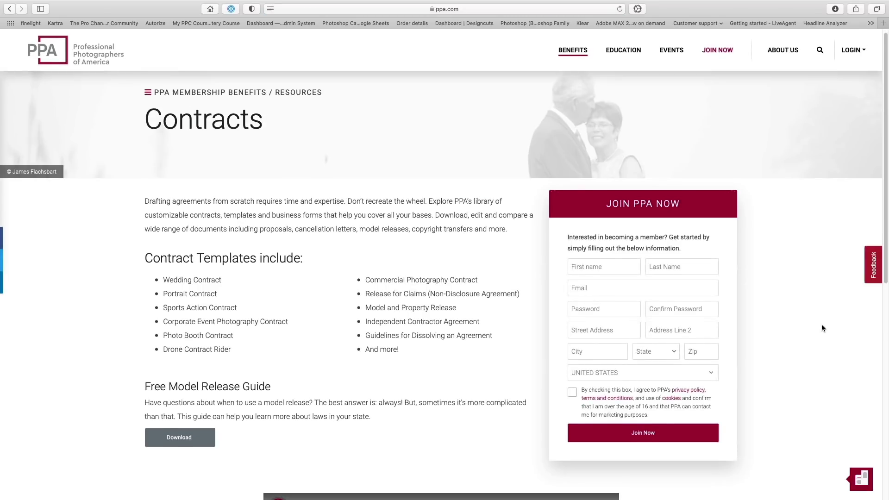
# Scroll down through the contract templates on the PPA Contracts page
pyautogui.scroll(-1, 821, 328)
pyautogui.scroll(-5, 822, 328)
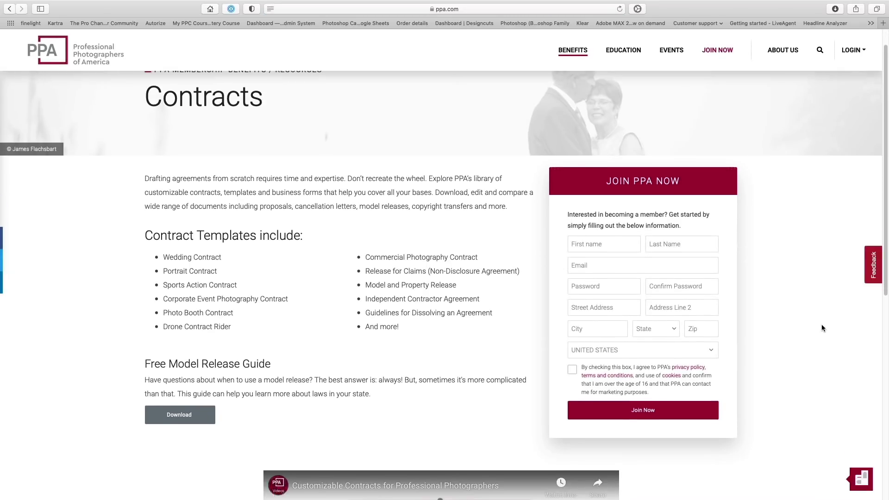
pyautogui.scroll(-7, 821, 327)
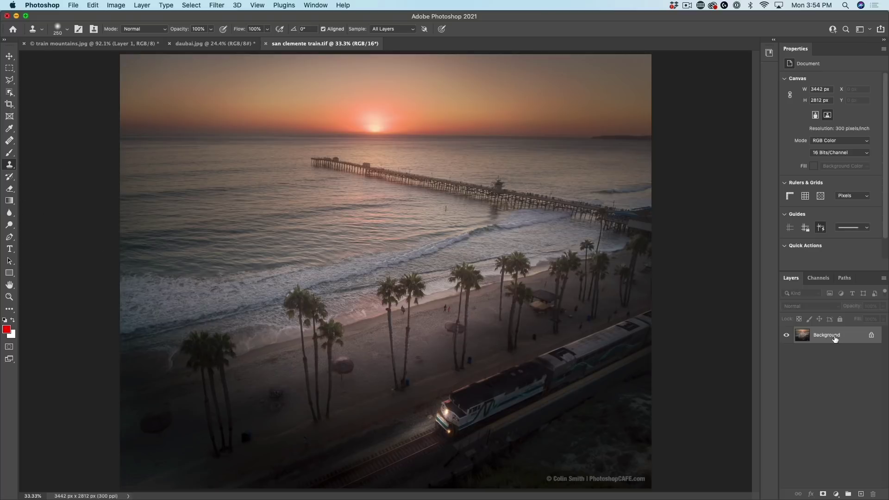
# Duplicate the photo twice, hide Layer 1 copy, and select Layer 1 viewed at 200% on the pier
pyautogui.press('super+j')
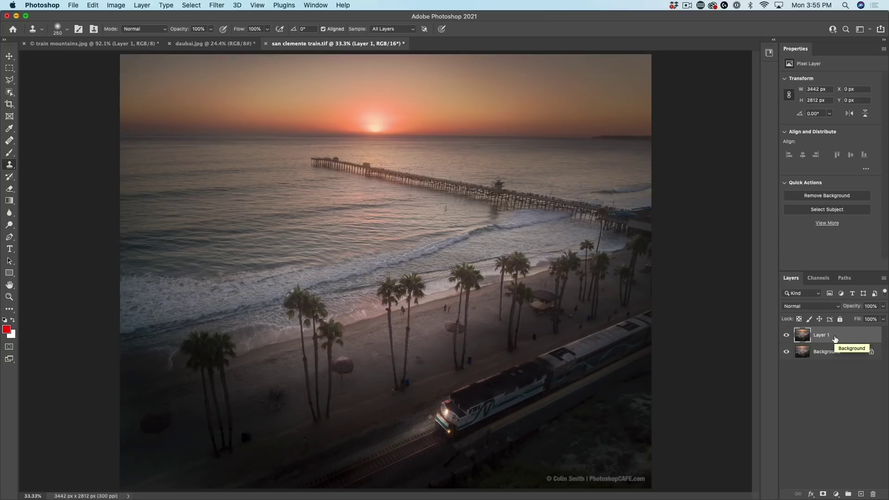
pyautogui.press('super+j')
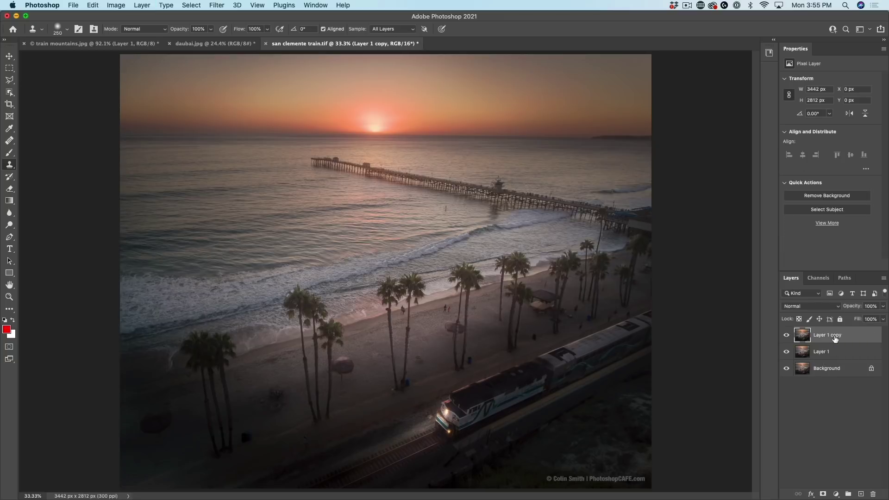
pyautogui.click(786, 335)
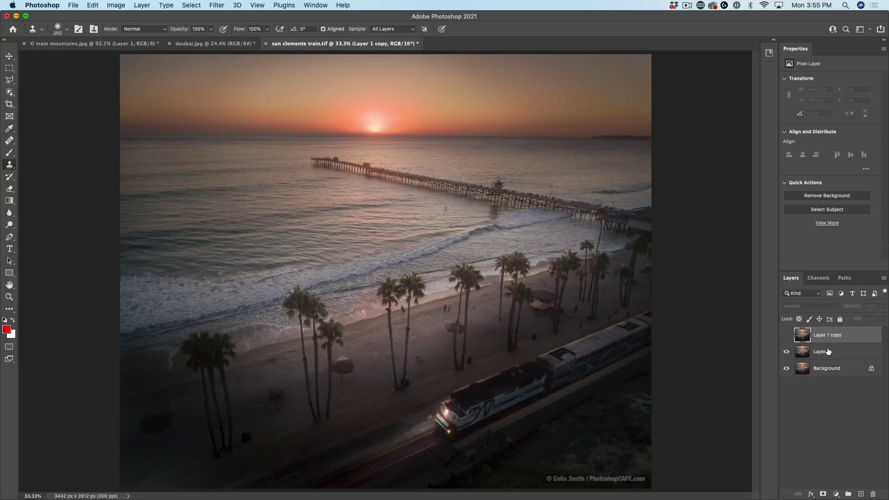
pyautogui.click(828, 351)
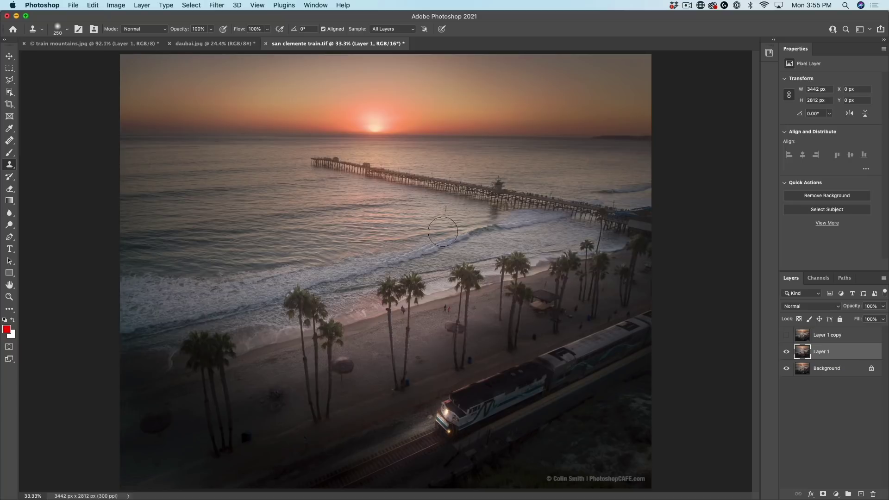
pyautogui.doubleClick(7, 299)
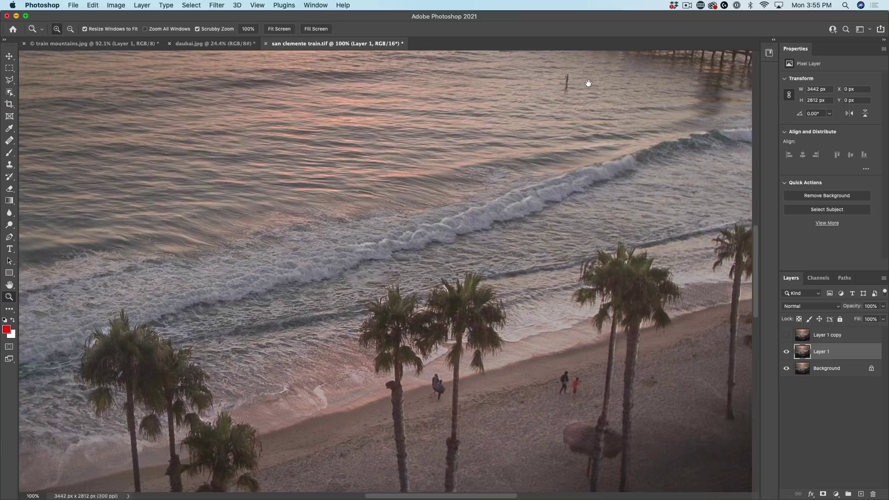
pyautogui.moveTo(587, 83); pyautogui.dragTo(537, 326)
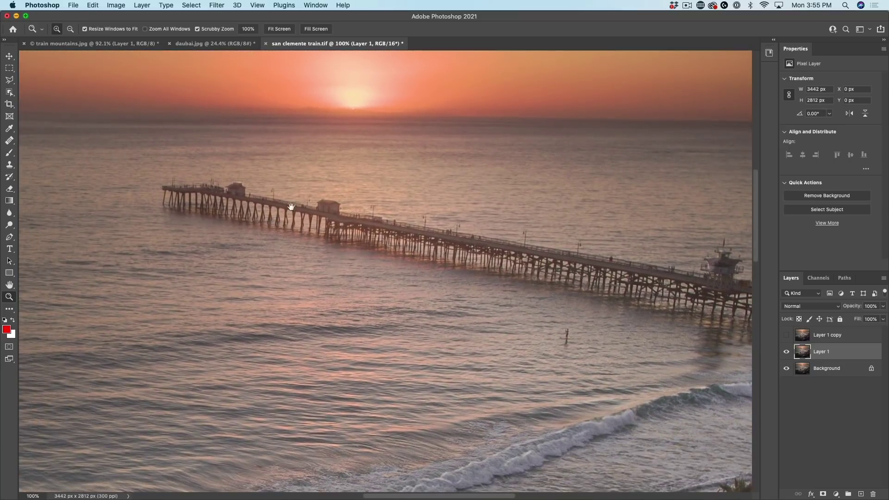
pyautogui.click(32, 495)
pyautogui.press('Return')
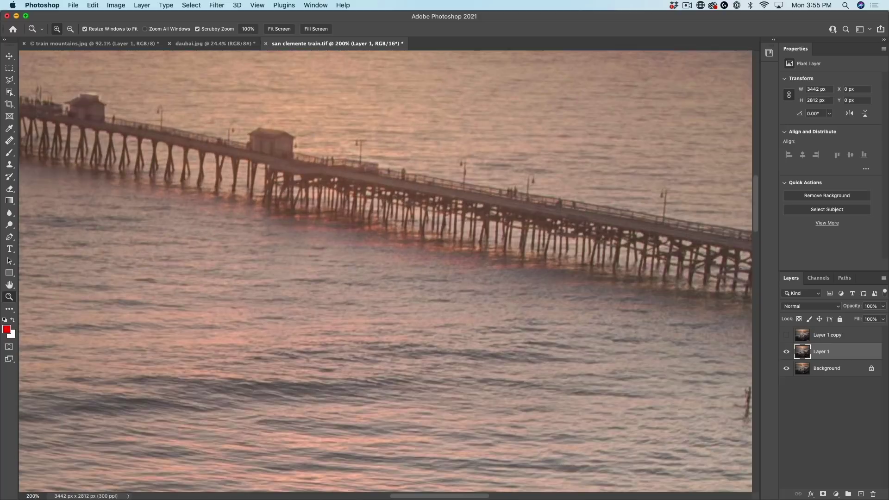
pyautogui.moveTo(168, 177); pyautogui.dragTo(305, 233)
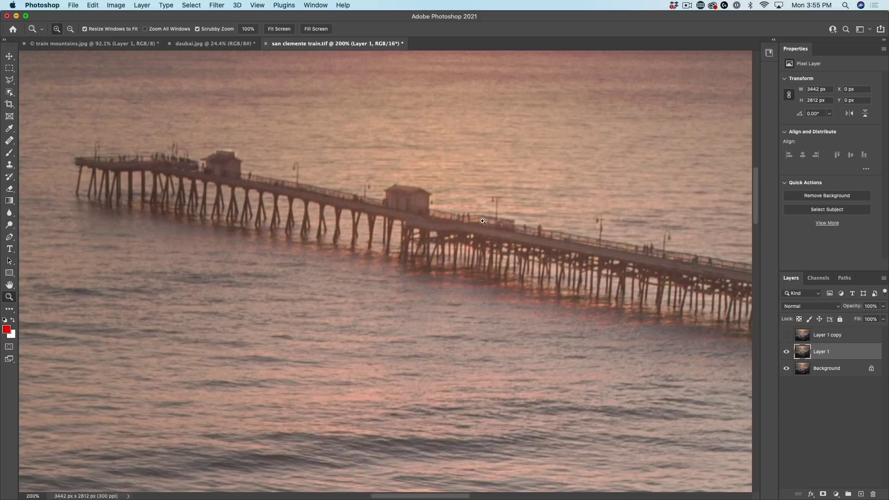
# Apply Unsharp Mask to Layer 1 at 105% amount, 3.2 px radius, threshold 0
pyautogui.click(208, 4)
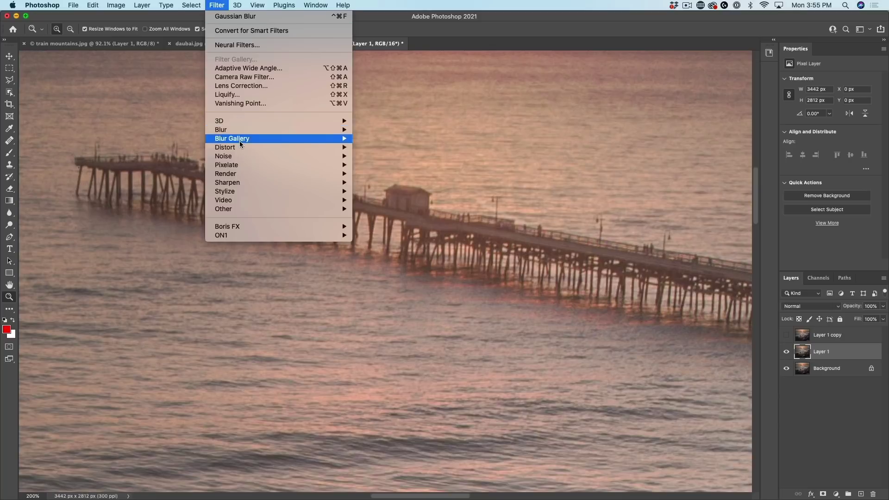
pyautogui.moveTo(268, 184)
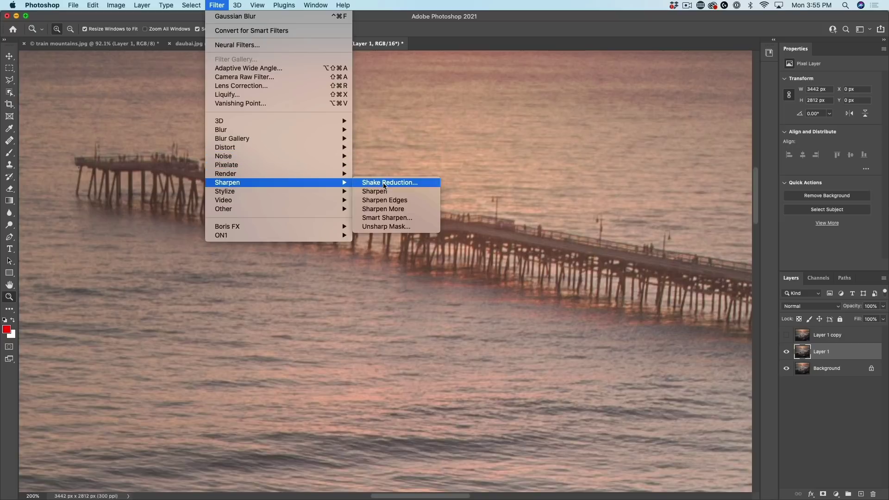
pyautogui.click(392, 227)
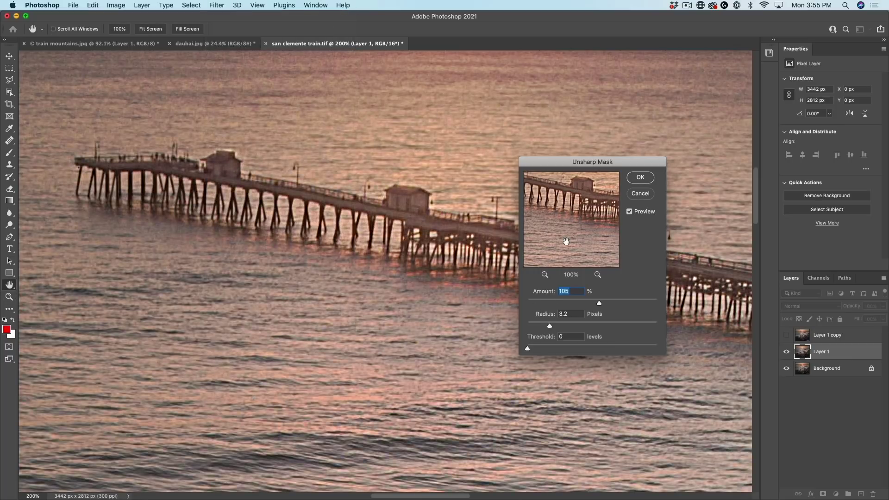
pyautogui.click(641, 178)
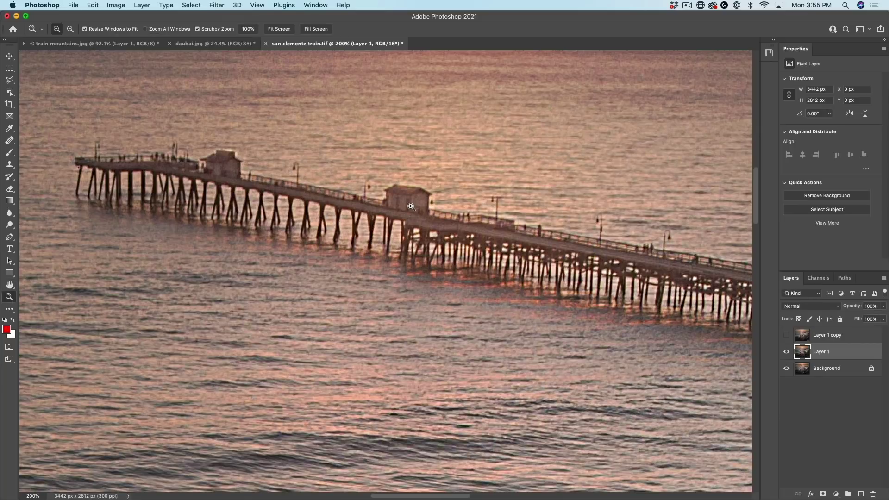
pyautogui.keyDown('alt'); pyautogui.click(411, 206); pyautogui.keyUp('alt')
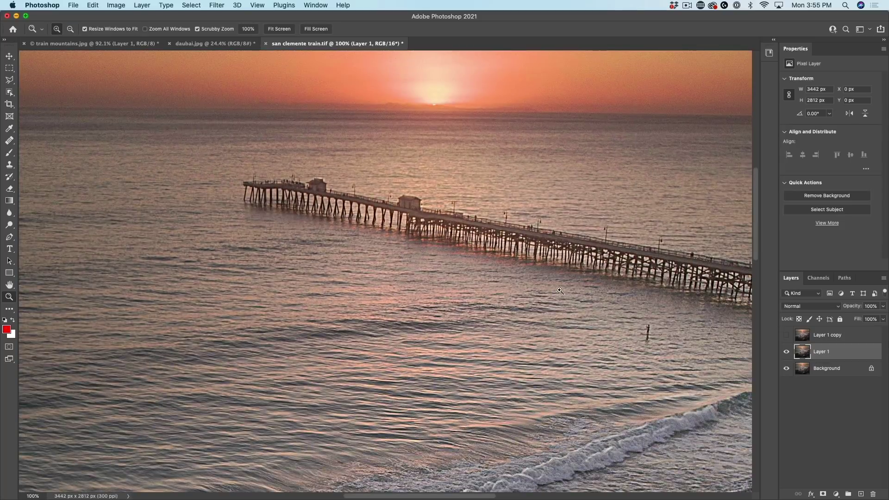
# Toggle Layer 1 off and on to compare the sharpening, then show Layer 1 copy again
pyautogui.click(786, 351)
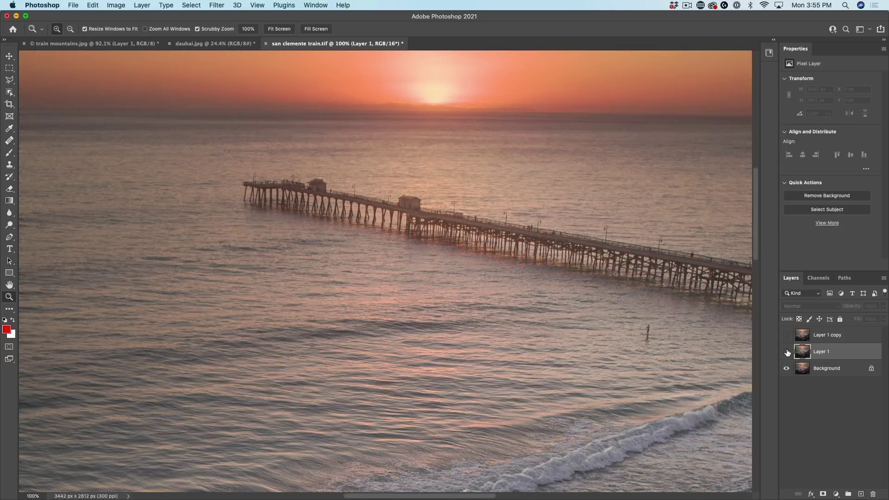
pyautogui.click(786, 352)
pyautogui.click(786, 351)
pyautogui.click(786, 352)
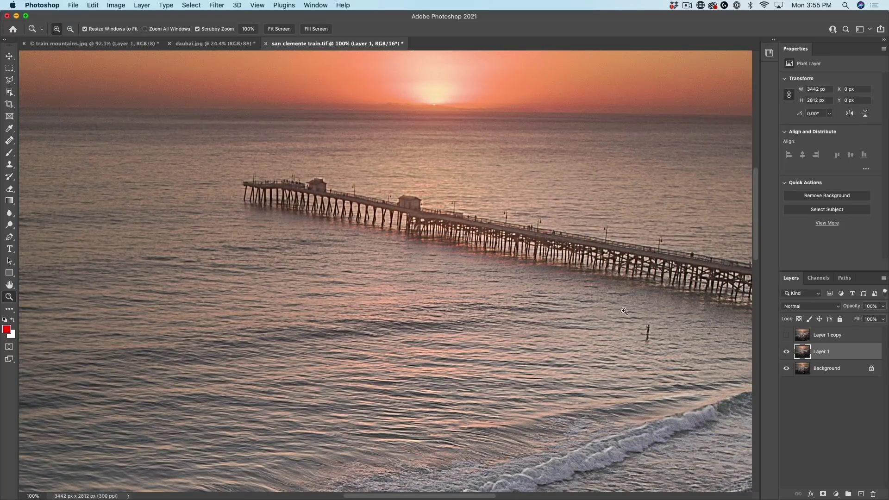
pyautogui.click(429, 205)
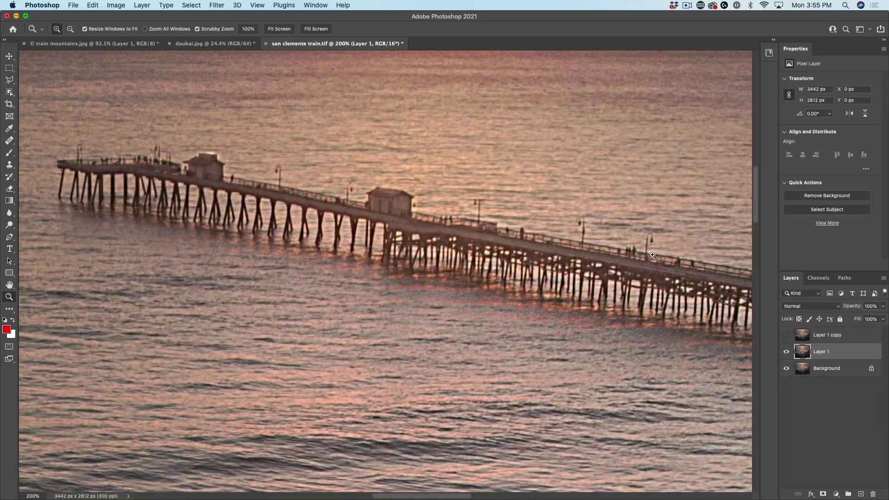
pyautogui.moveTo(644, 278); pyautogui.dragTo(566, 250)
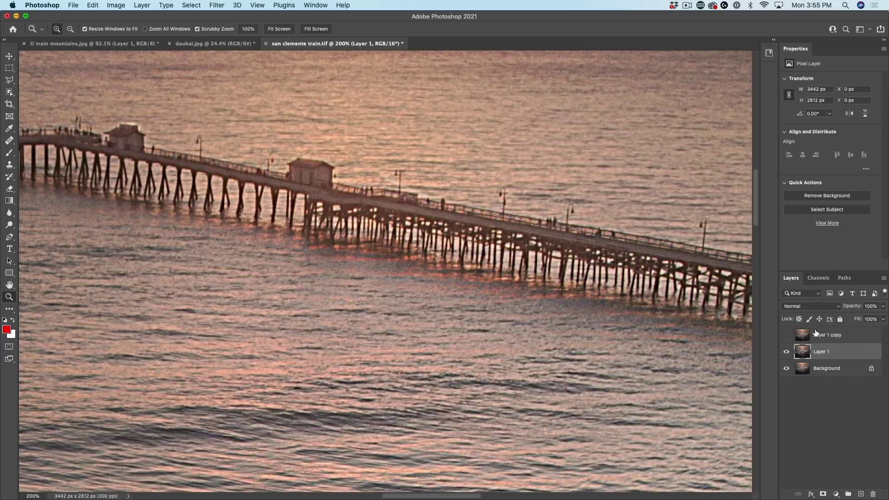
pyautogui.click(786, 335)
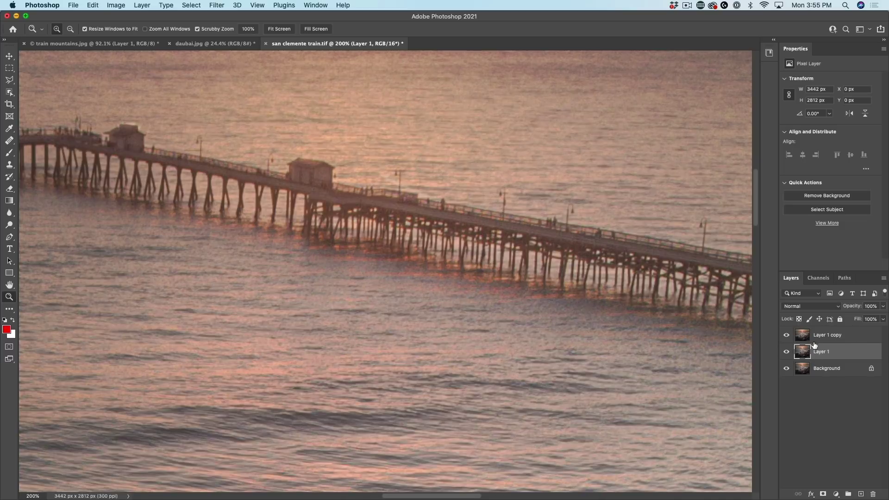
# Select Layer 1 copy and apply Unsharp Mask at 105%, 3.2 px radius, threshold 0
pyautogui.click(829, 334)
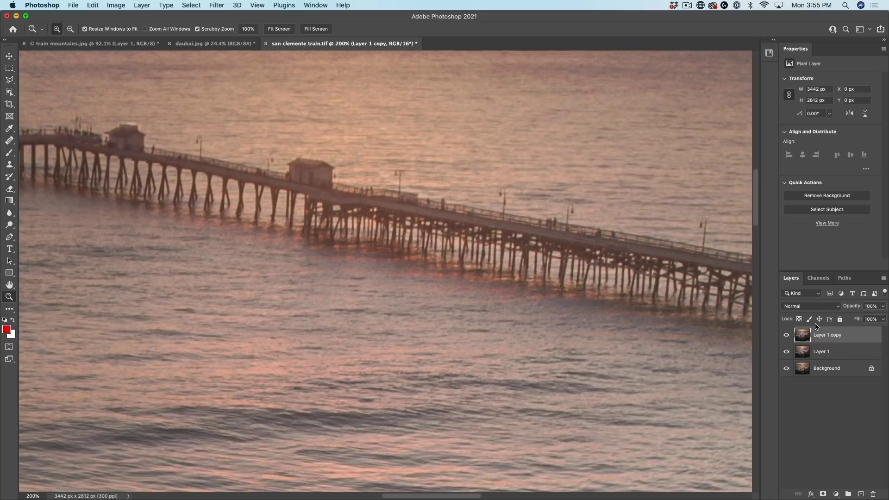
pyautogui.click(217, 5)
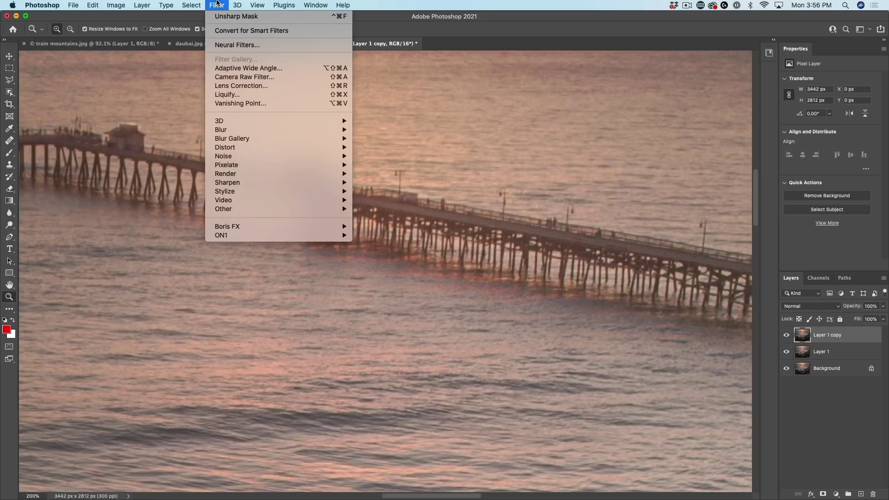
pyautogui.moveTo(236, 177)
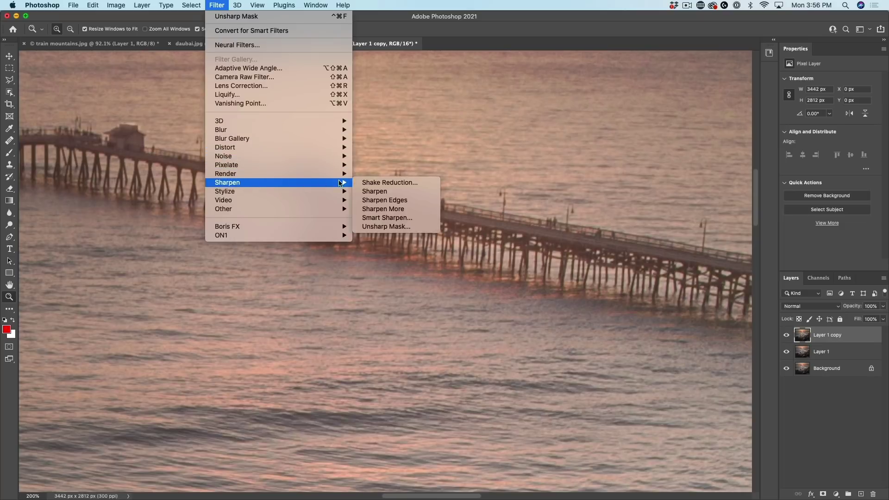
pyautogui.click(394, 225)
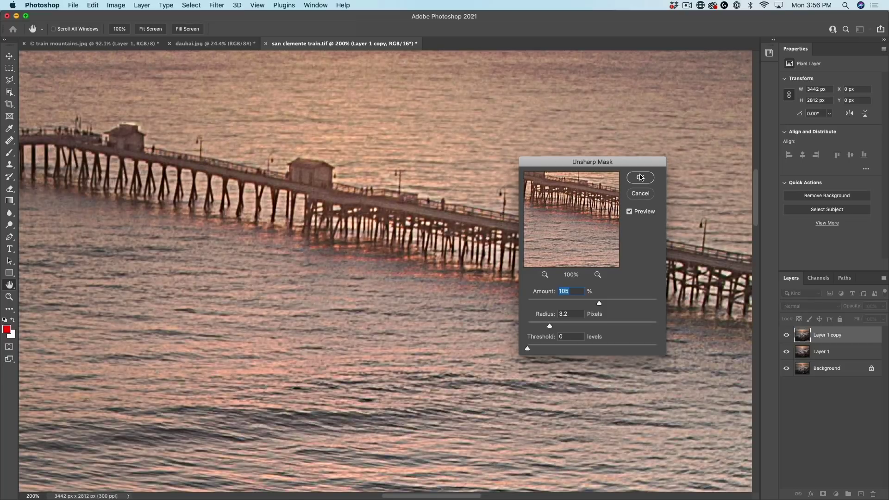
pyautogui.click(640, 177)
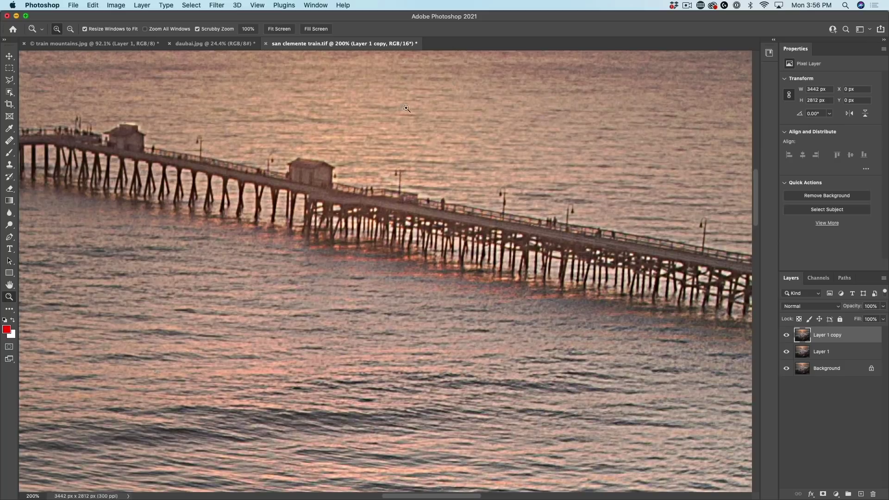
# Fade Layer 1 copy's Unsharp Mask to Luminosity mode at 100% opacity
pyautogui.click(93, 6)
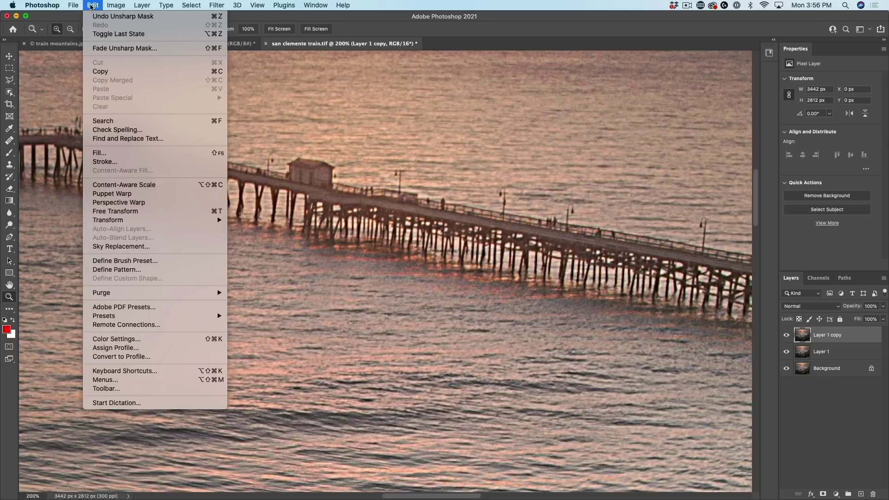
pyautogui.click(110, 49)
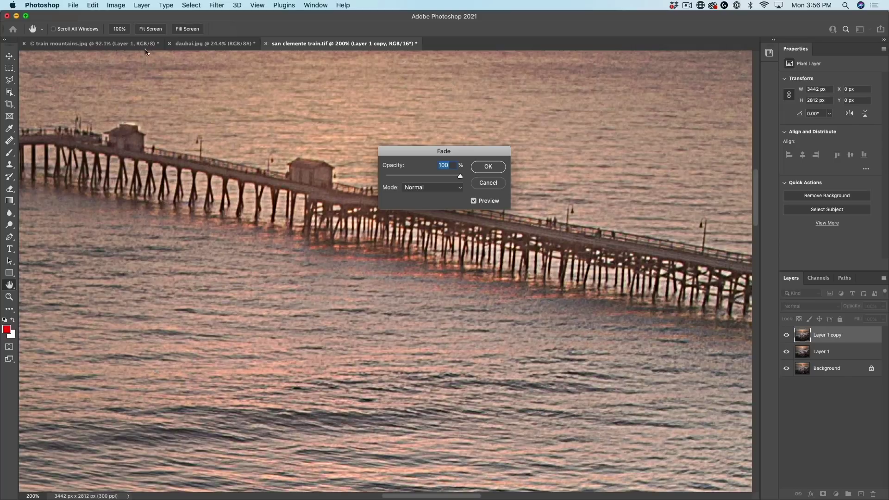
pyautogui.click(430, 188)
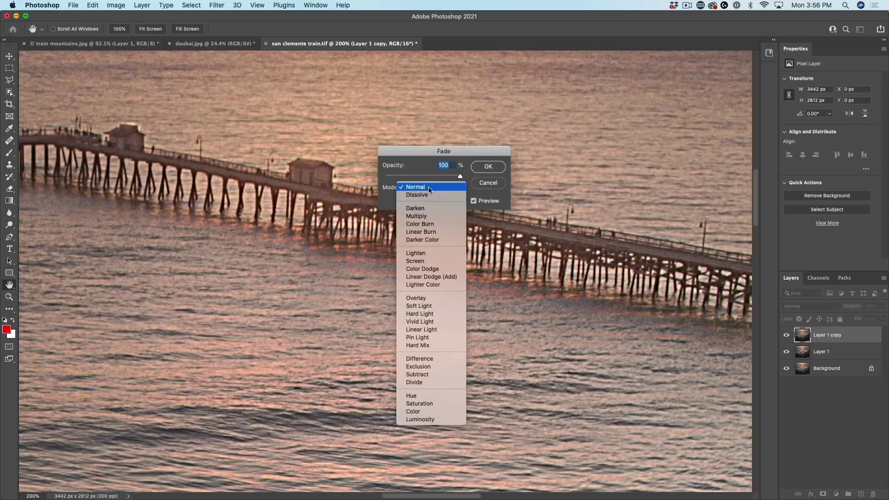
pyautogui.click(434, 419)
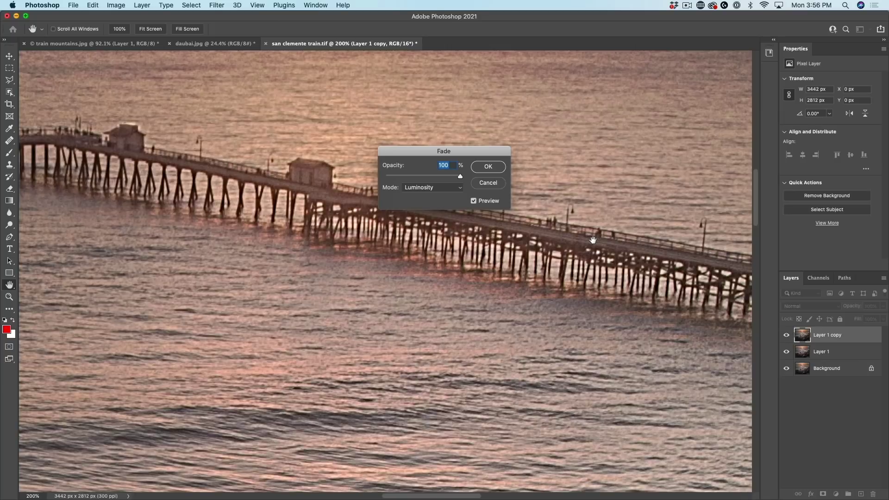
pyautogui.click(485, 168)
pyautogui.press('z')
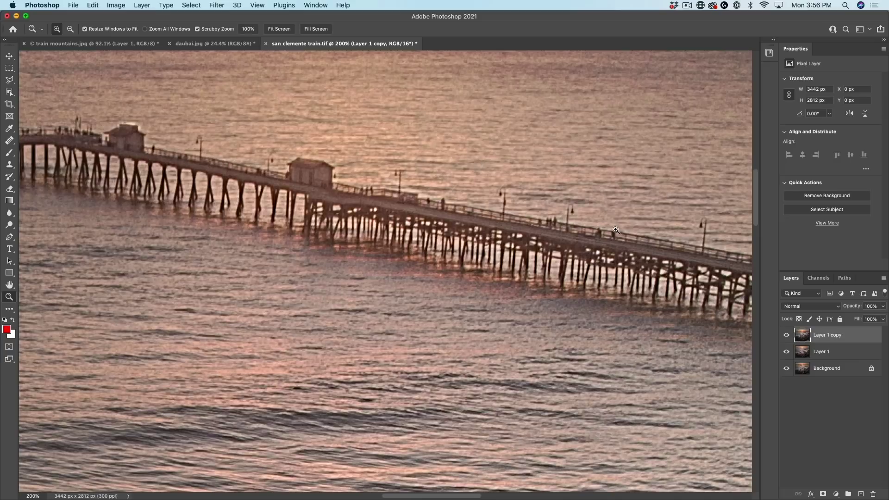
# Toggle Layer 1 copy on and off to compare, leave it visible, then zoom out
pyautogui.click(786, 334)
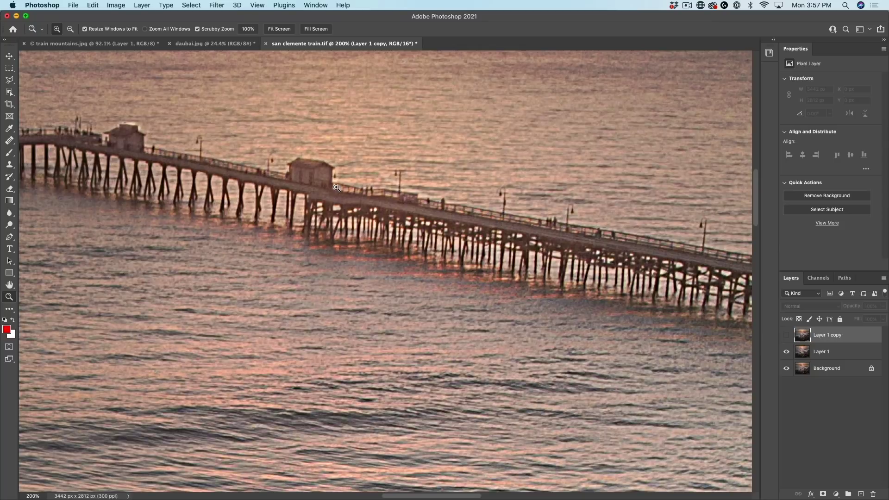
pyautogui.click(787, 335)
pyautogui.click(787, 335)
pyautogui.click(787, 335)
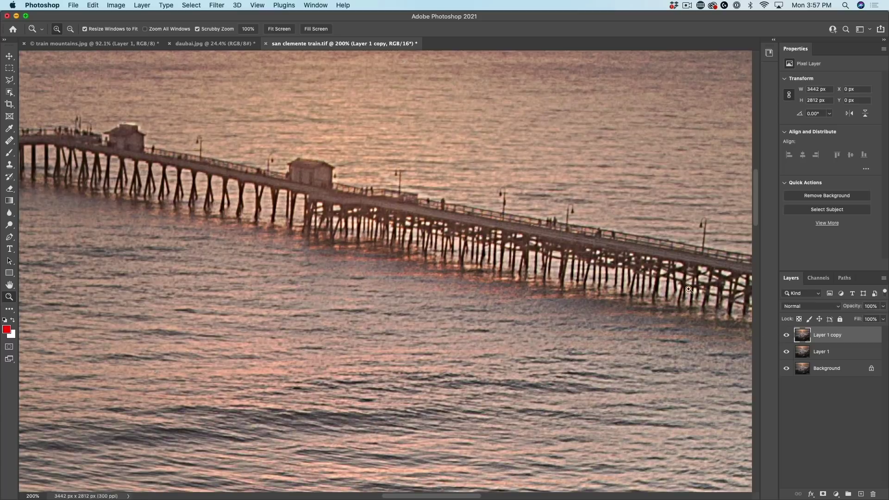
pyautogui.click(786, 337)
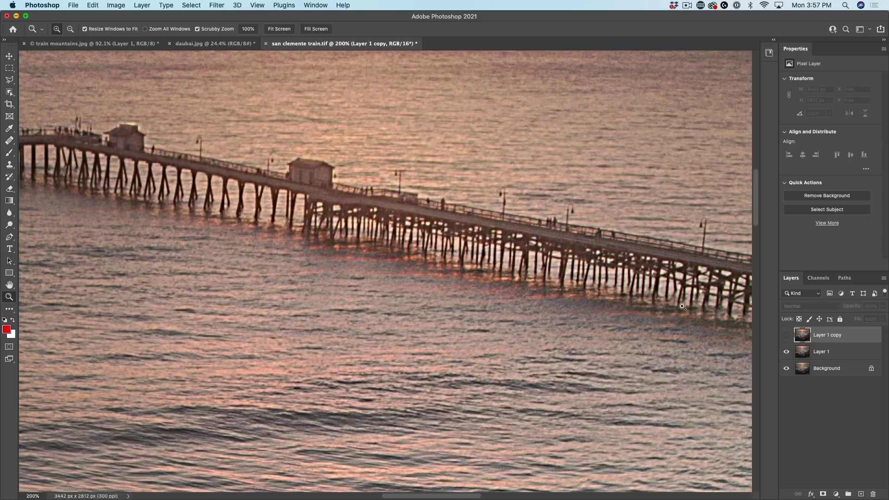
pyautogui.click(786, 335)
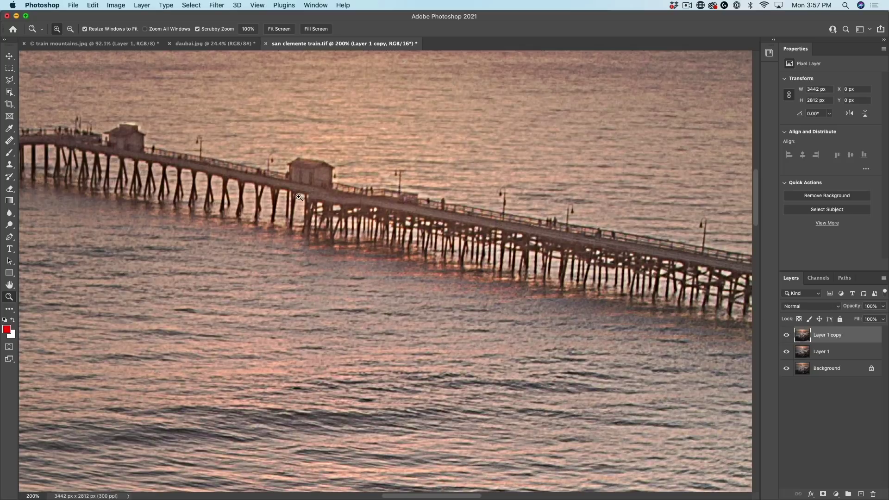
pyautogui.press('super+minus')
pyautogui.press('super+minus')
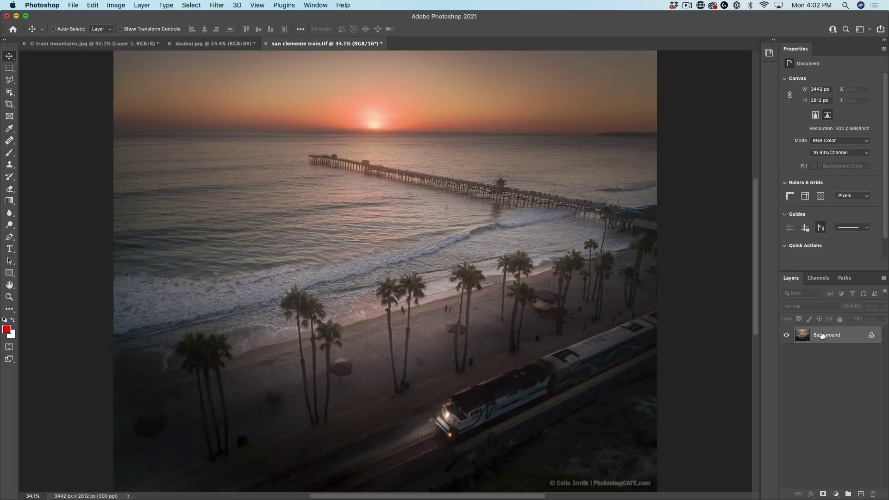
# Duplicate the train photo's Background layer into a Background copy layer
pyautogui.moveTo(825, 336); pyautogui.dragTo(860, 491)
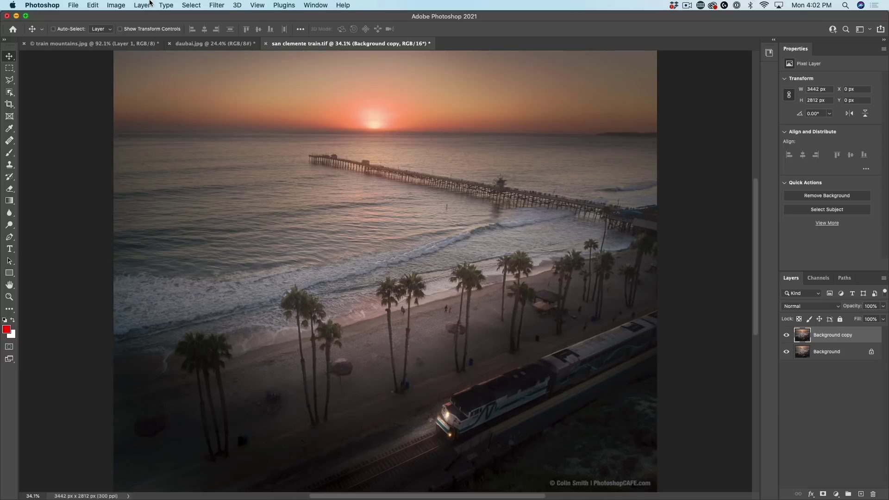
pyautogui.click(191, 5)
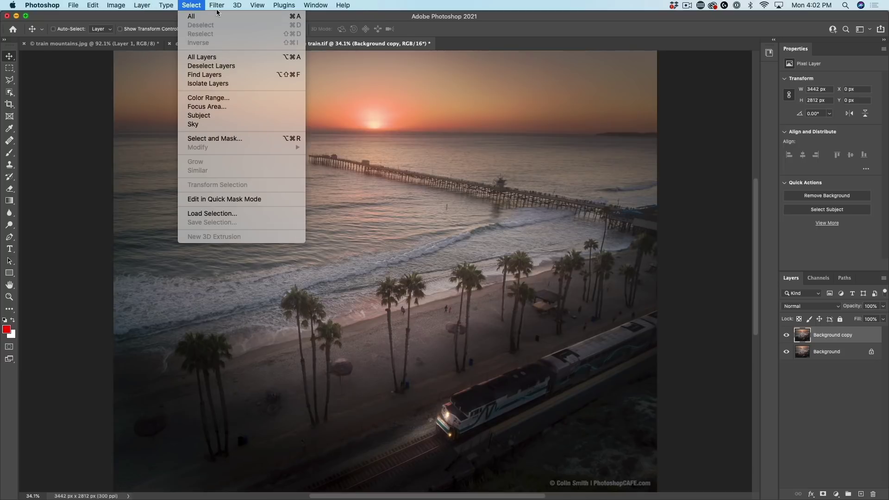
# Start a Field Blur on Background copy, reduce the pin's blur, and move it onto the water
pyautogui.moveTo(236, 138)
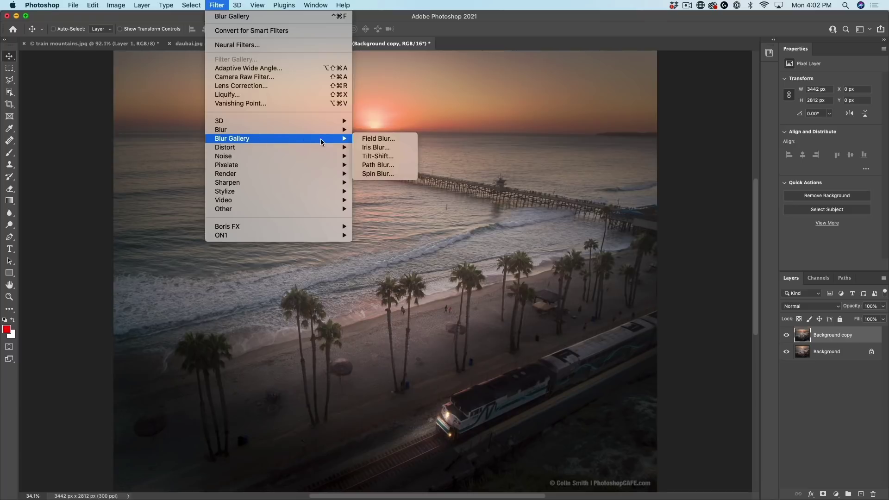
pyautogui.click(380, 140)
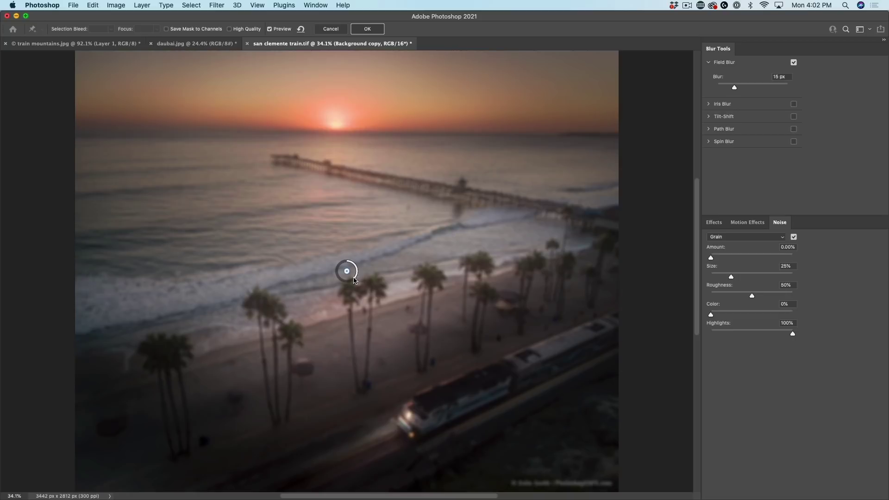
pyautogui.moveTo(354, 280)
pyautogui.mouseDown()
pyautogui.moveTo(357, 265)
pyautogui.moveTo(361, 279)
pyautogui.mouseUp()
pyautogui.moveTo(348, 273); pyautogui.dragTo(339, 232)
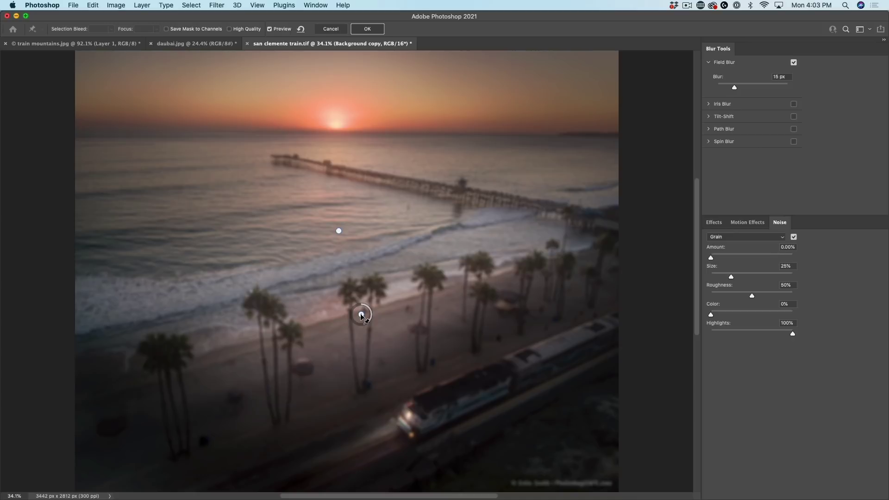
# Set the lower pin to 0 px, reposition both pins, apply the Field Blur, and hide the layer
pyautogui.moveTo(361, 314); pyautogui.dragTo(361, 314)
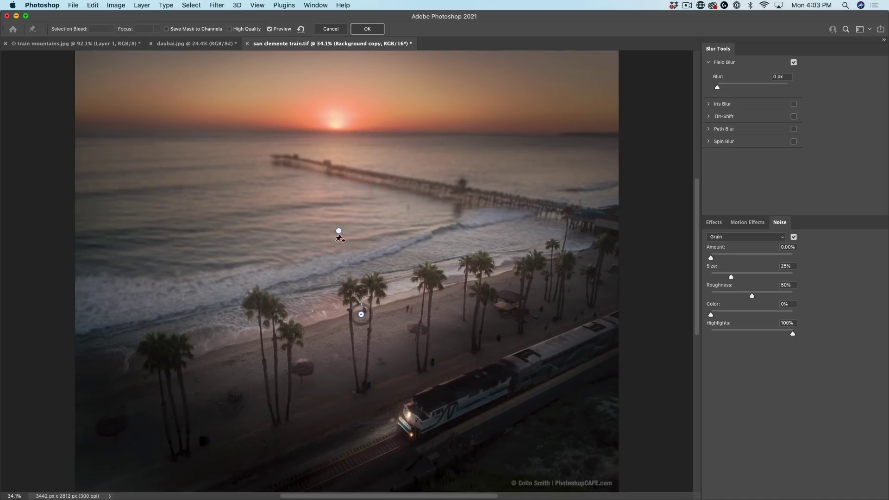
pyautogui.moveTo(339, 232)
pyautogui.mouseDown()
pyautogui.moveTo(319, 242)
pyautogui.moveTo(290, 292)
pyautogui.moveTo(285, 324)
pyautogui.moveTo(295, 360)
pyautogui.moveTo(348, 398)
pyautogui.moveTo(408, 399)
pyautogui.moveTo(437, 318)
pyautogui.moveTo(421, 259)
pyautogui.moveTo(395, 244)
pyautogui.moveTo(334, 259)
pyautogui.moveTo(345, 255)
pyautogui.moveTo(341, 234)
pyautogui.moveTo(319, 177)
pyautogui.moveTo(358, 304)
pyautogui.moveTo(331, 236)
pyautogui.mouseUp()
pyautogui.moveTo(361, 314); pyautogui.dragTo(373, 335)
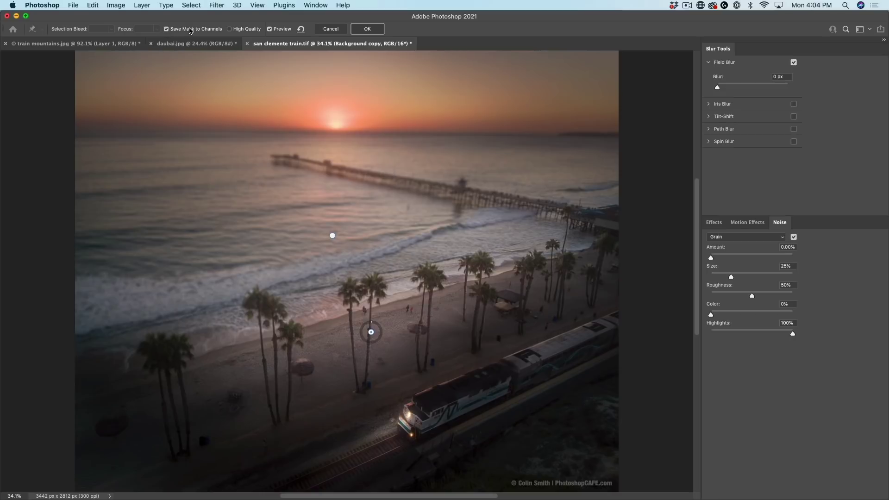
pyautogui.click(367, 28)
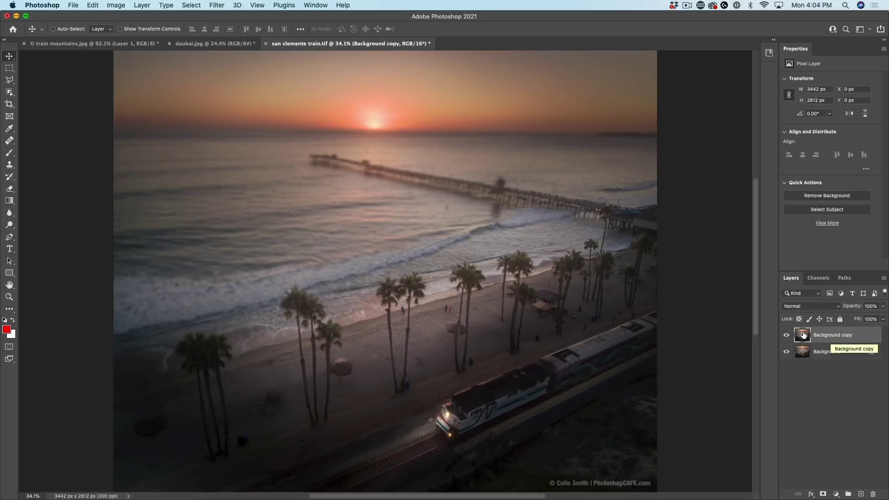
pyautogui.click(786, 335)
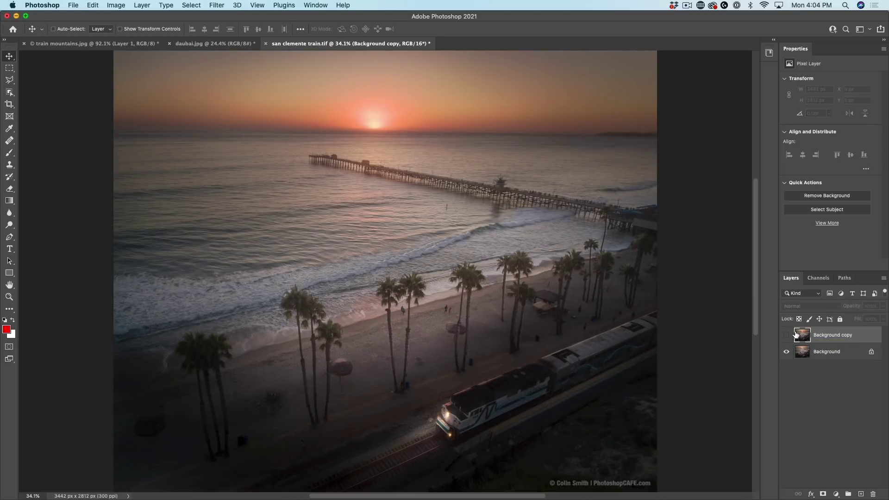
# Duplicate the original Background as Background copy 2 and check the Blur Mask channel
pyautogui.click(838, 352)
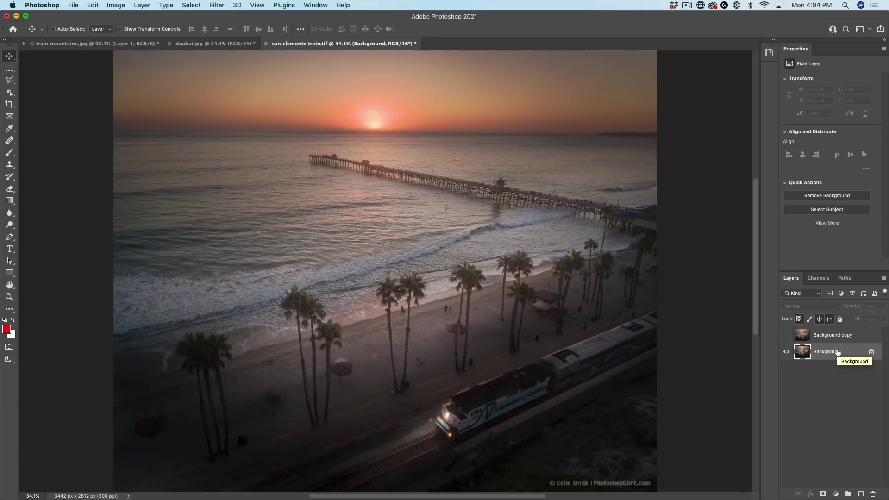
pyautogui.press('super+j')
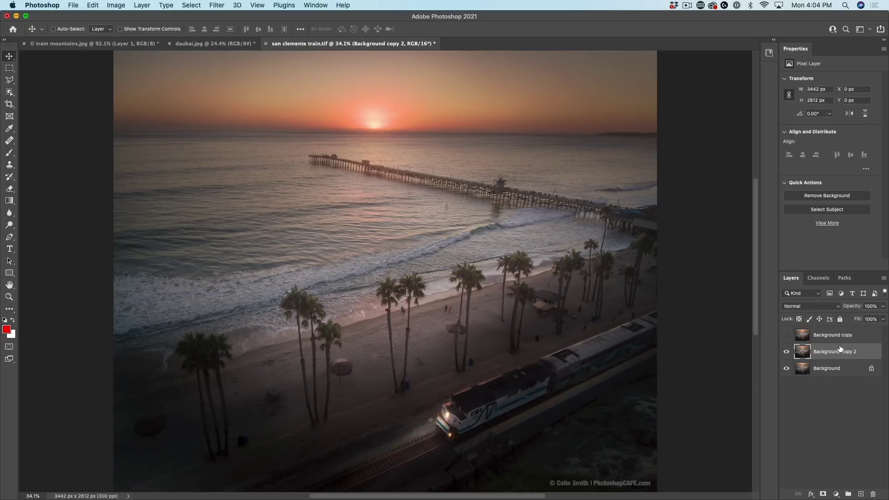
pyautogui.click(818, 278)
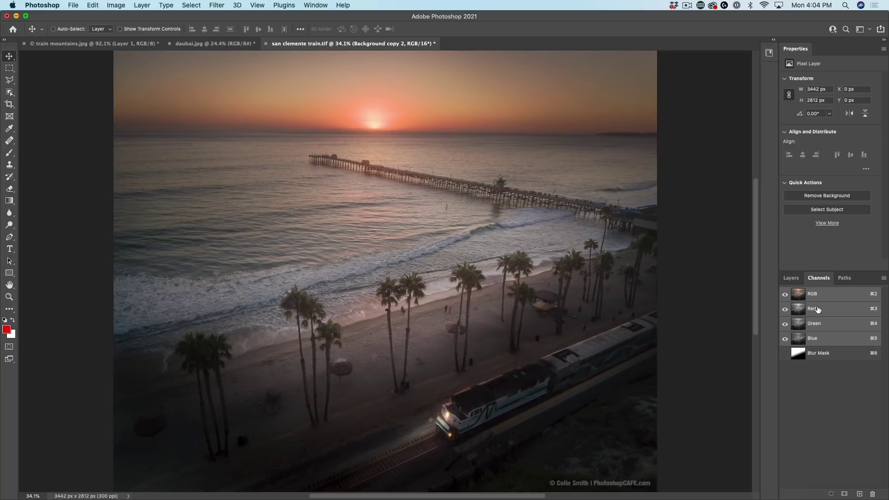
pyautogui.click(791, 278)
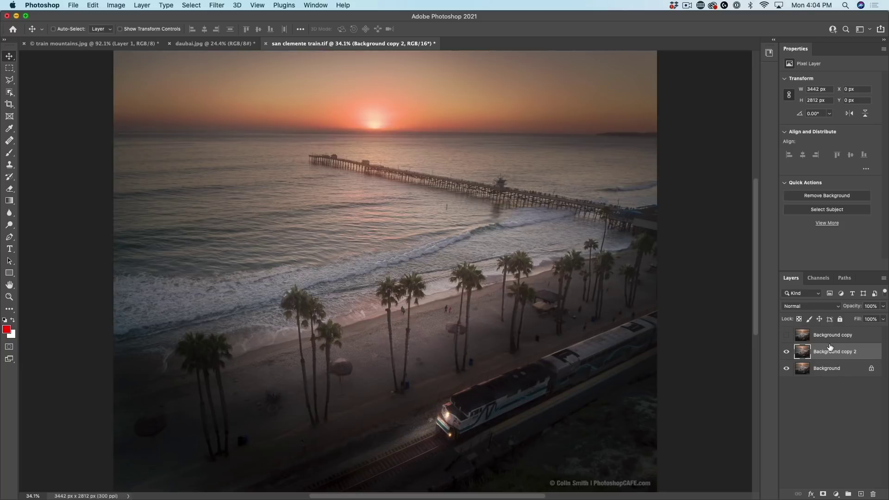
# Apply Lens Blur using Blur Mask as depth map, a raised Threshold, and More Accurate preview
pyautogui.click(217, 5)
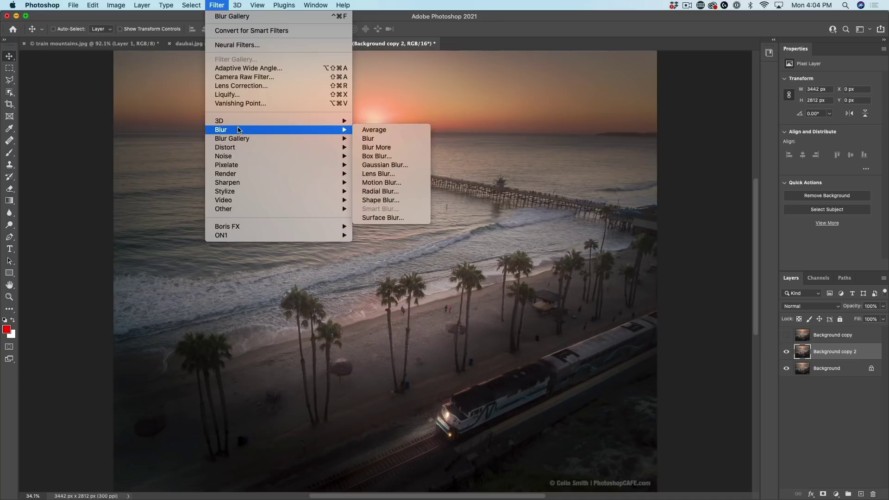
pyautogui.moveTo(240, 134)
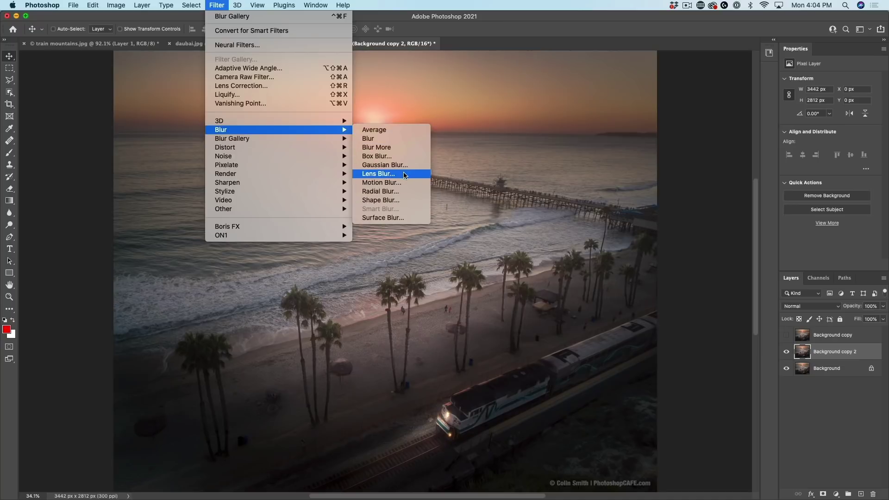
pyautogui.click(402, 174)
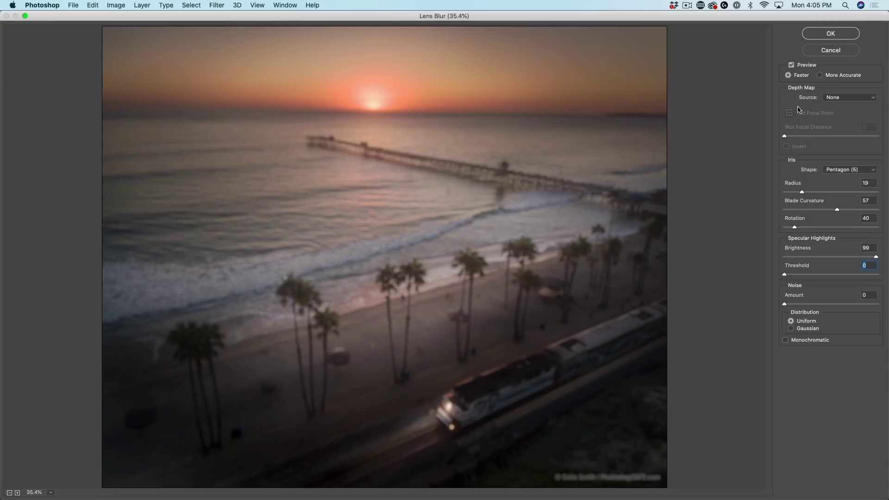
pyautogui.click(833, 100)
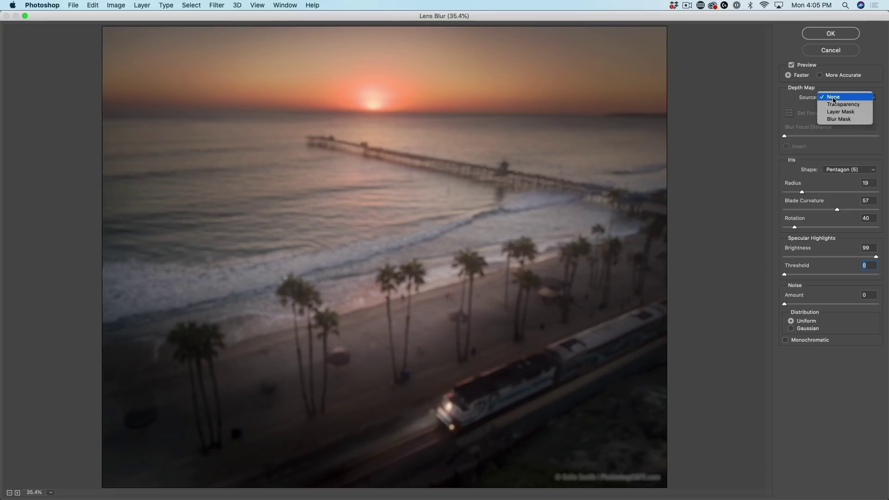
pyautogui.click(837, 121)
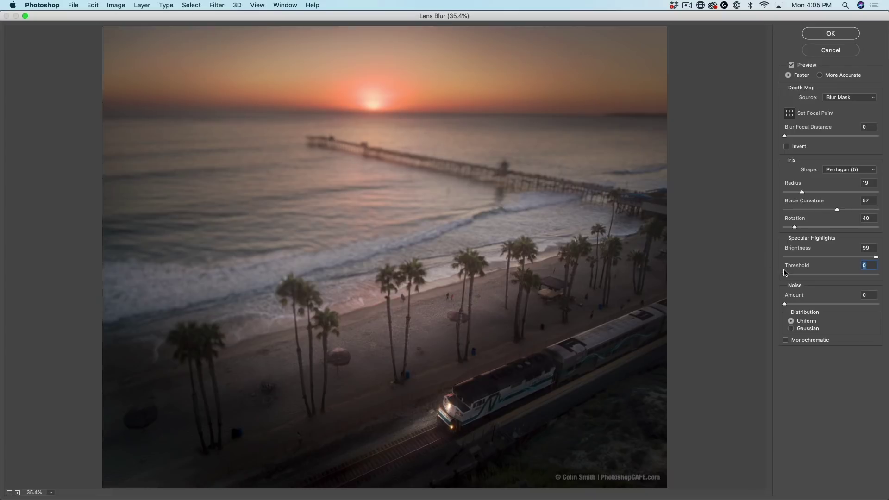
pyautogui.moveTo(785, 277); pyautogui.dragTo(817, 278)
pyautogui.click(830, 77)
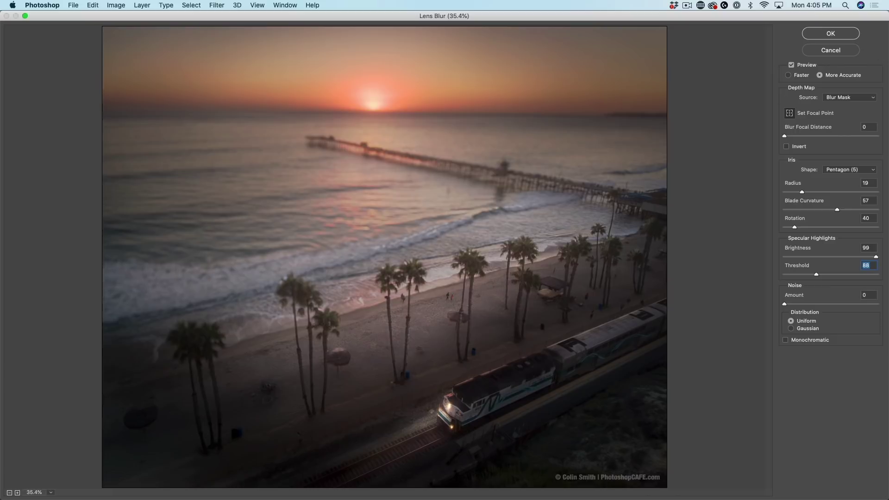
pyautogui.click(837, 36)
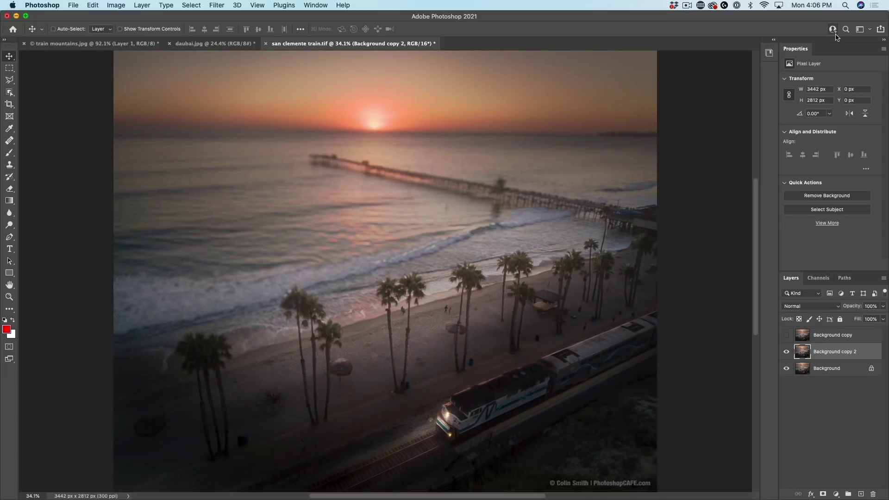
# Show then hide Background copy to compare it with the Lens Blur result
pyautogui.click(787, 335)
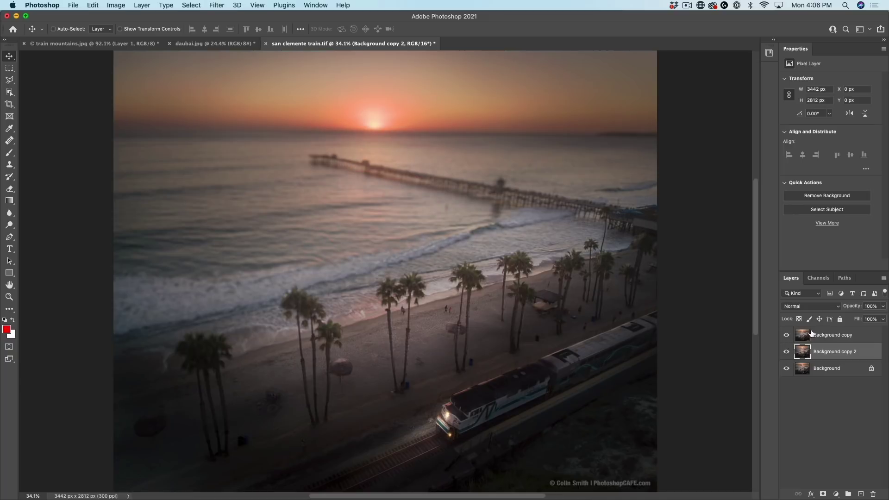
pyautogui.click(784, 334)
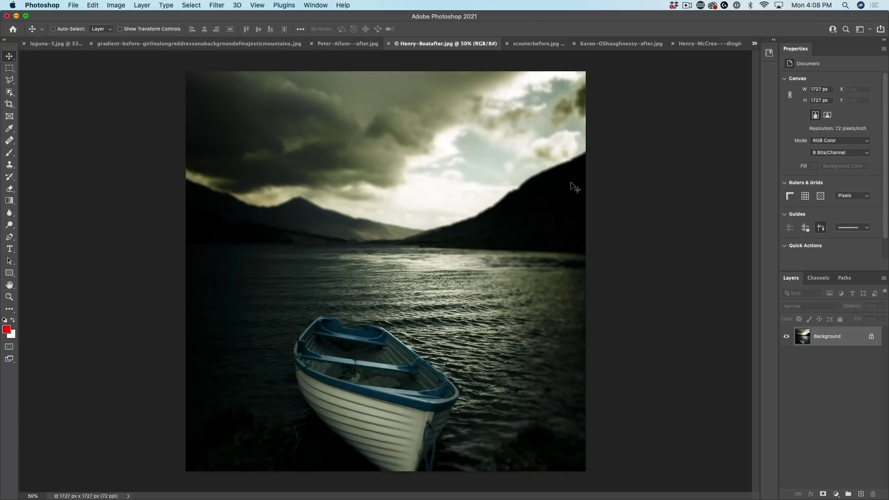
# Drop the boat image into scooterbefore.jpg as Layer 1, then hide and delete that layer
pyautogui.moveTo(295, 136); pyautogui.dragTo(308, 131)
pyautogui.moveTo(441, 70); pyautogui.dragTo(560, 42)
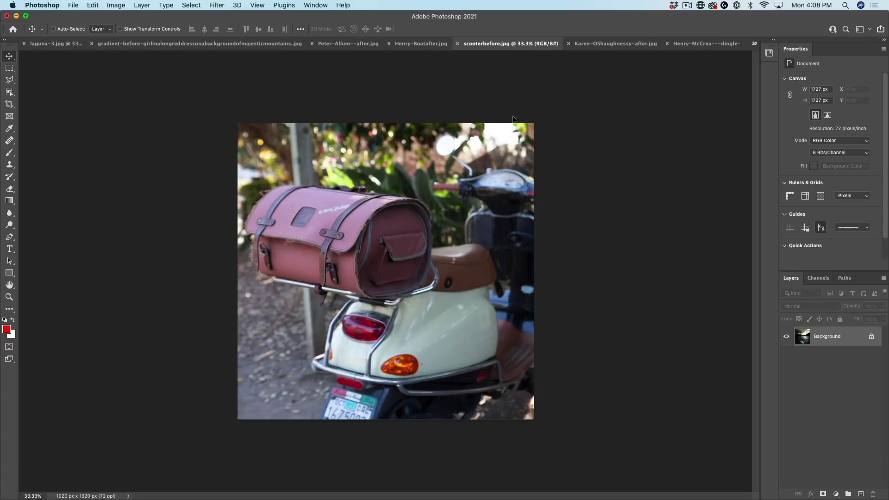
pyautogui.moveTo(477, 176); pyautogui.dragTo(479, 178)
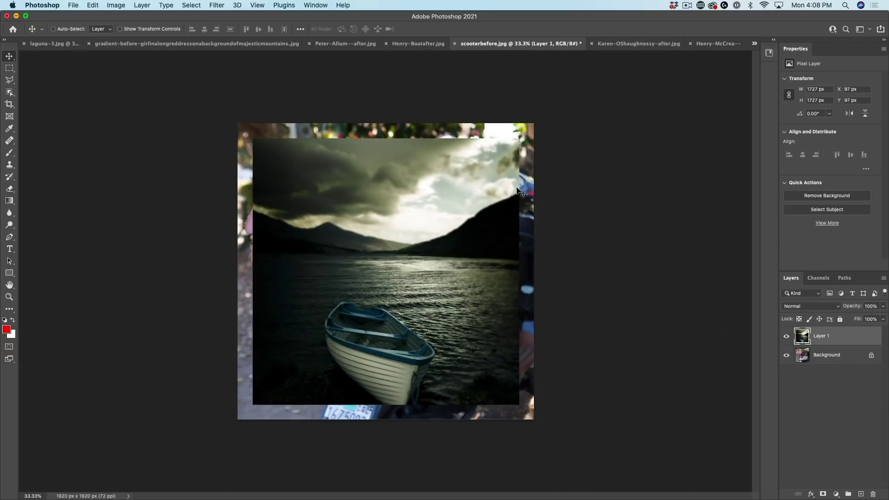
pyautogui.press('super+comma')
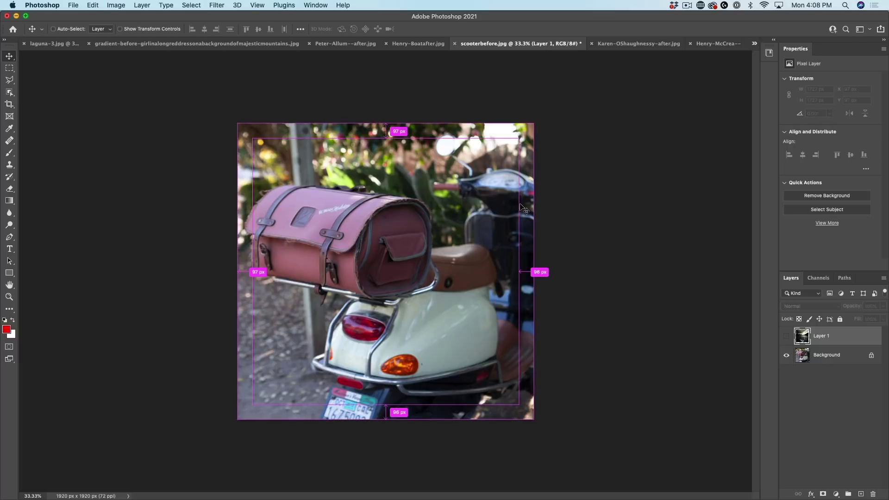
pyautogui.moveTo(806, 336); pyautogui.dragTo(872, 494)
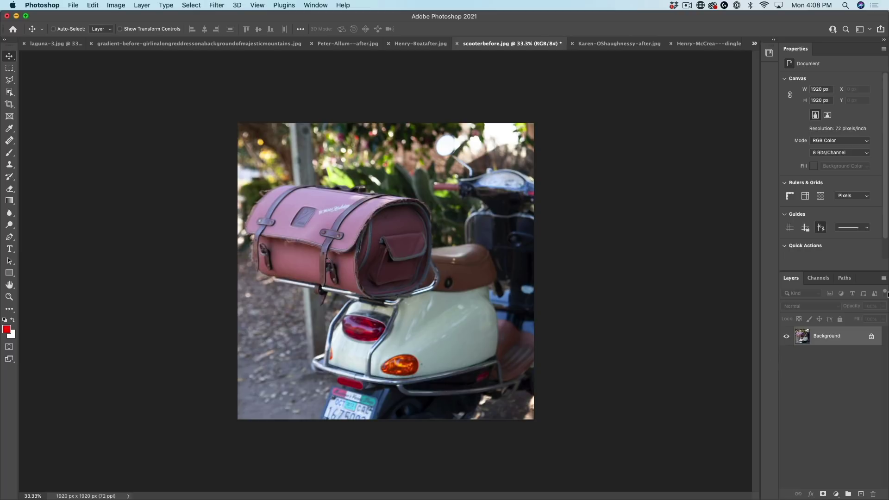
# Stack all open files into a new document with Load Files into Stack and Add Open Files
pyautogui.click(73, 5)
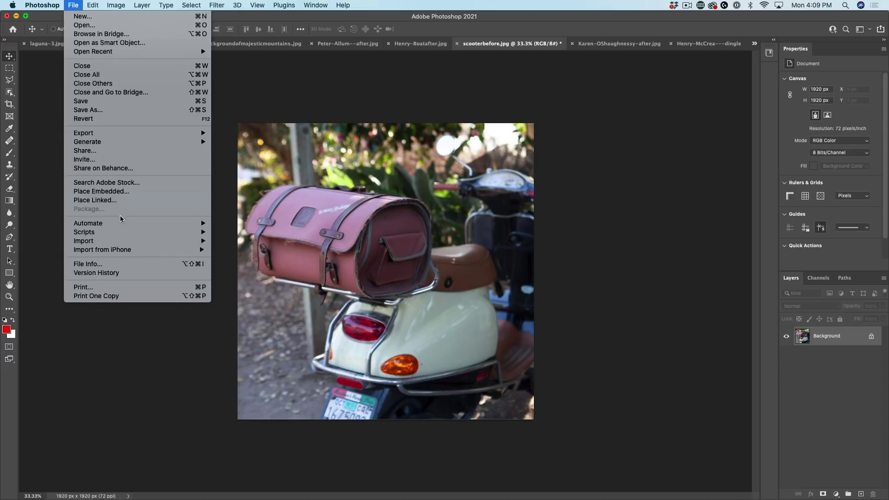
pyautogui.moveTo(124, 232)
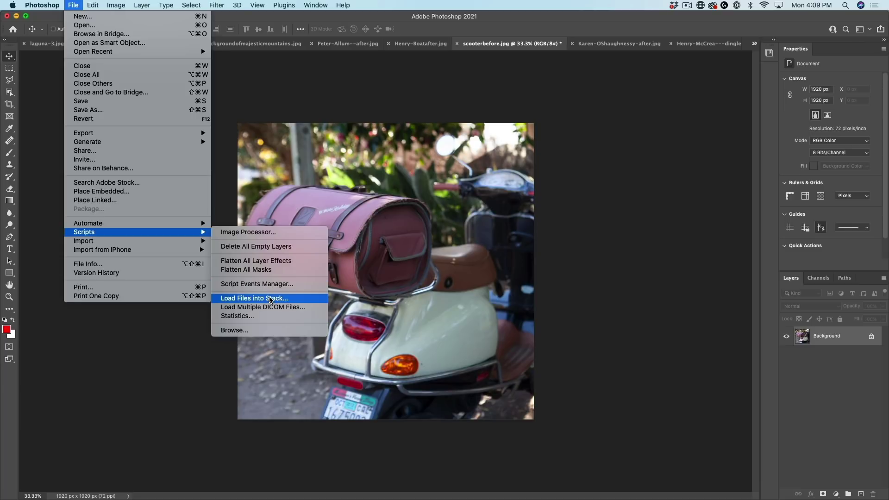
pyautogui.click(271, 299)
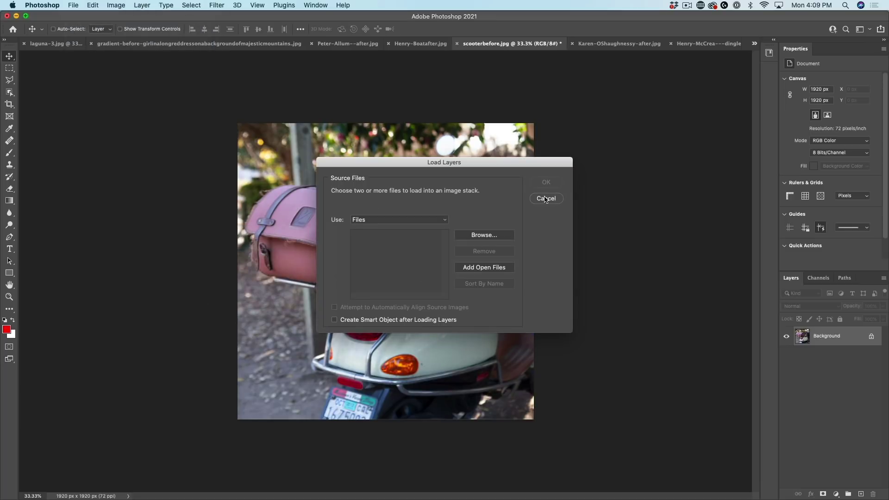
pyautogui.click(483, 268)
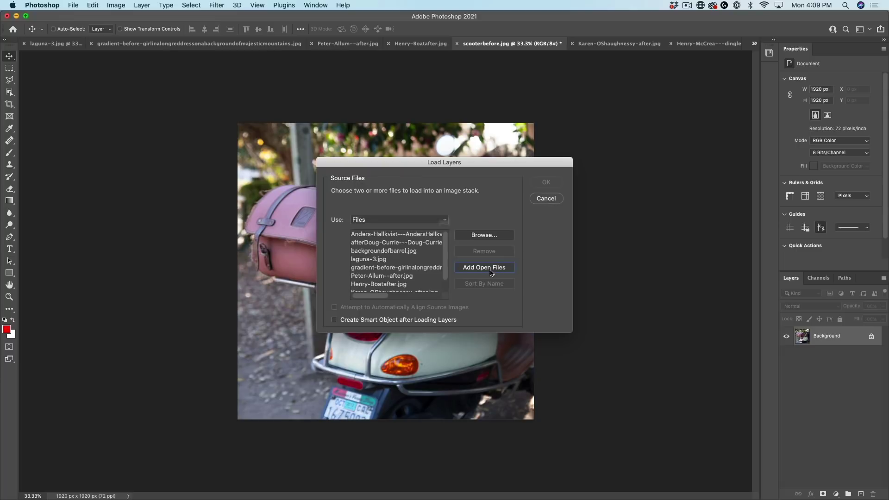
pyautogui.click(513, 245)
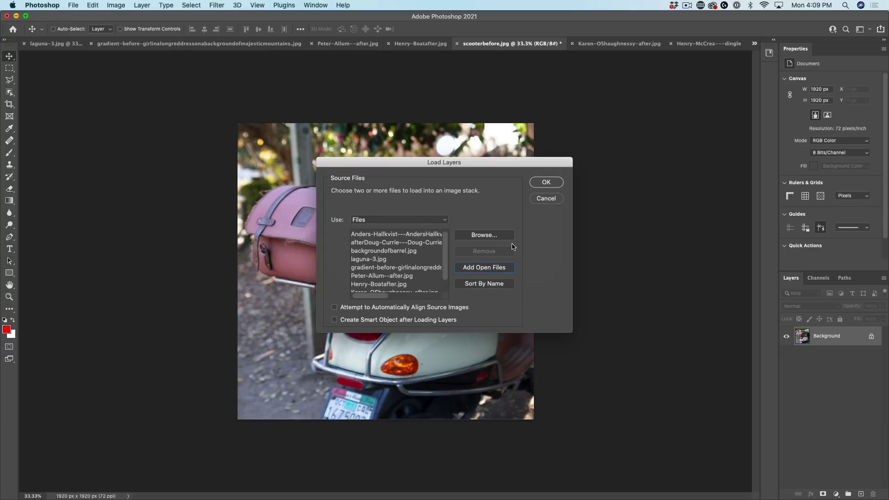
pyautogui.scroll(-2, 431, 267)
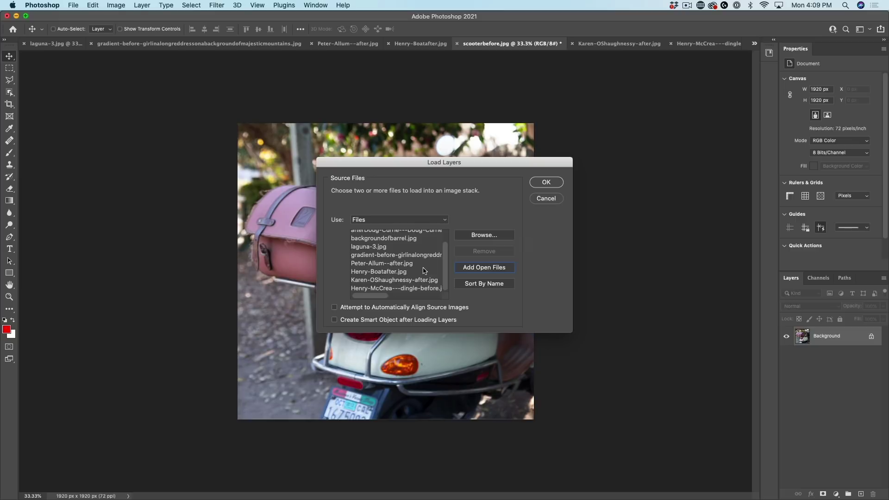
pyautogui.scroll(2, 424, 271)
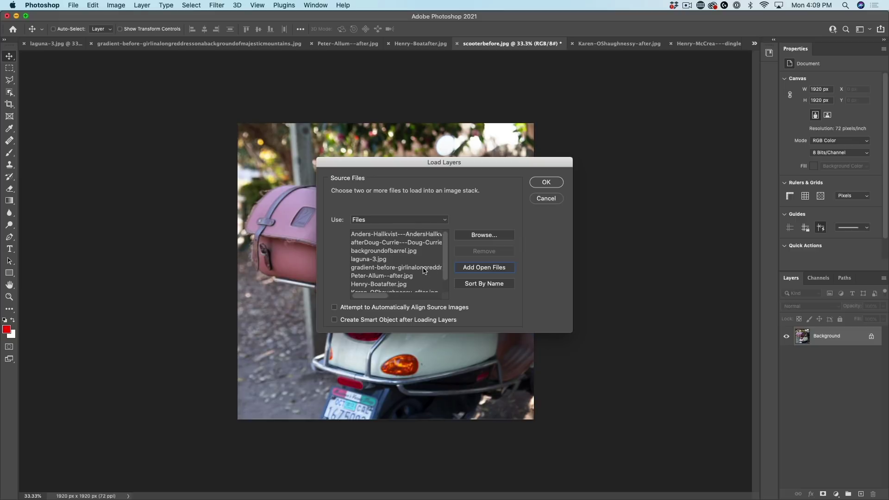
pyautogui.click(551, 181)
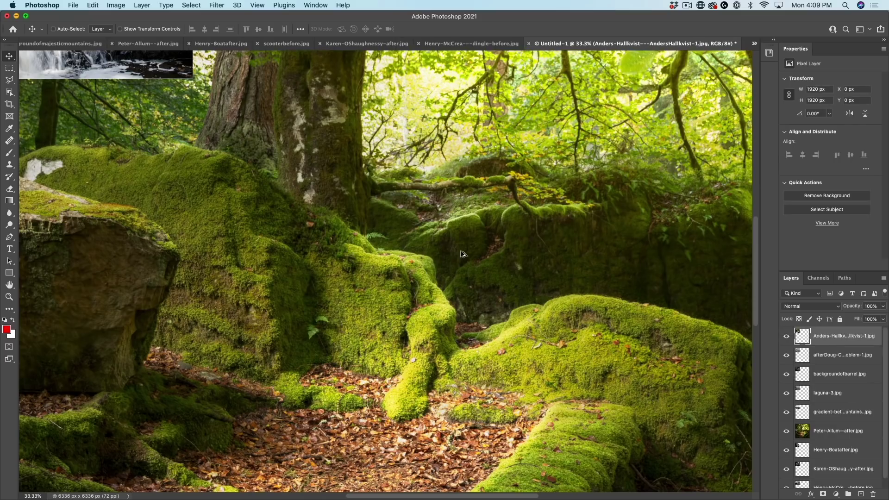
pyautogui.scroll(-5, 463, 254)
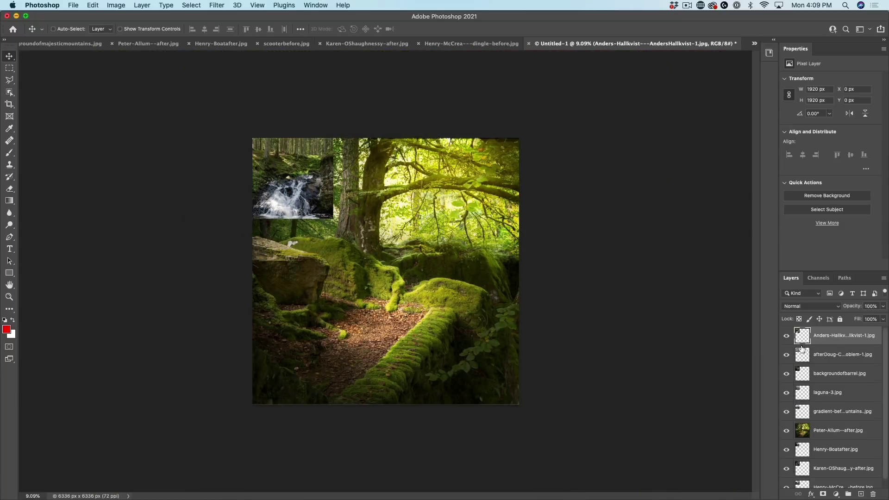
pyautogui.scroll(-1, 811, 356)
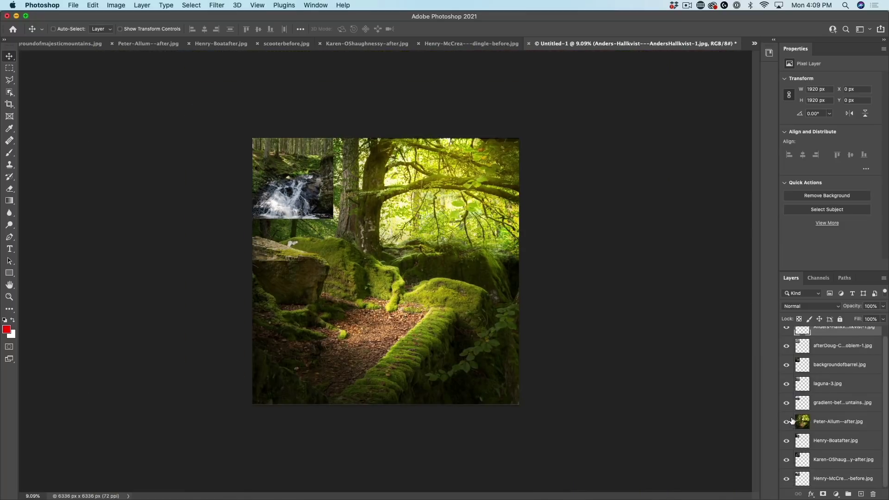
pyautogui.scroll(1, 843, 361)
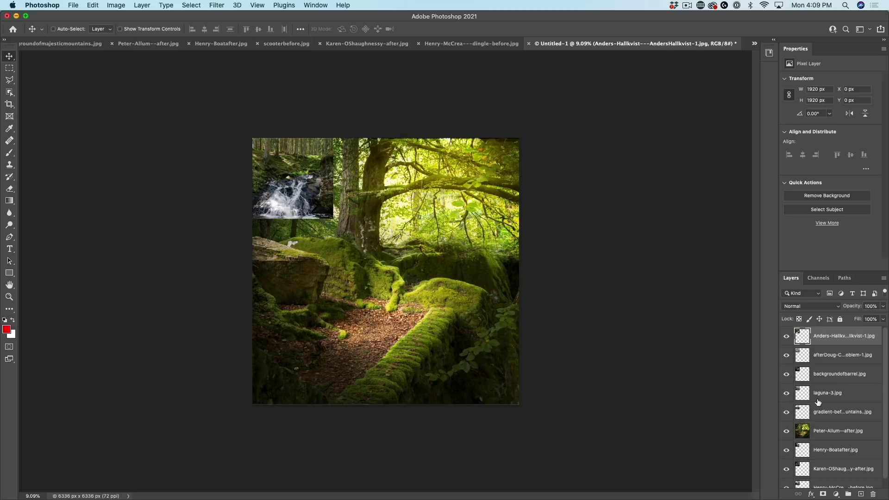
pyautogui.click(129, 496)
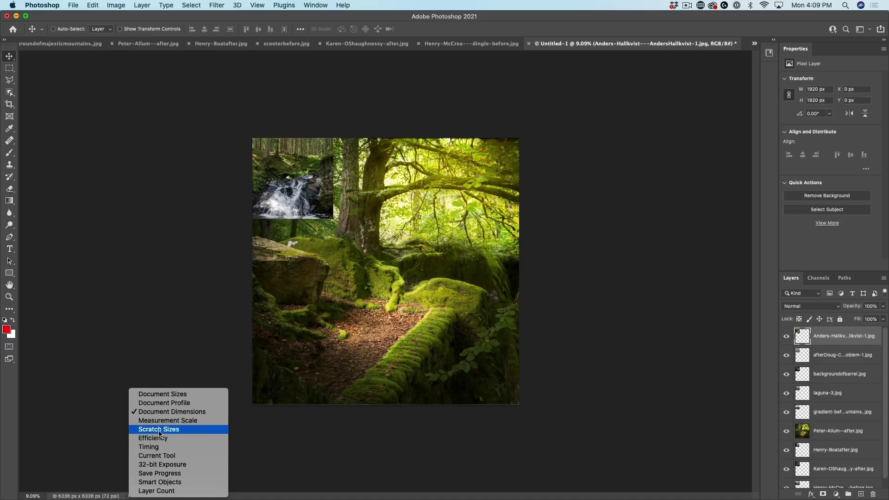
pyautogui.click(159, 491)
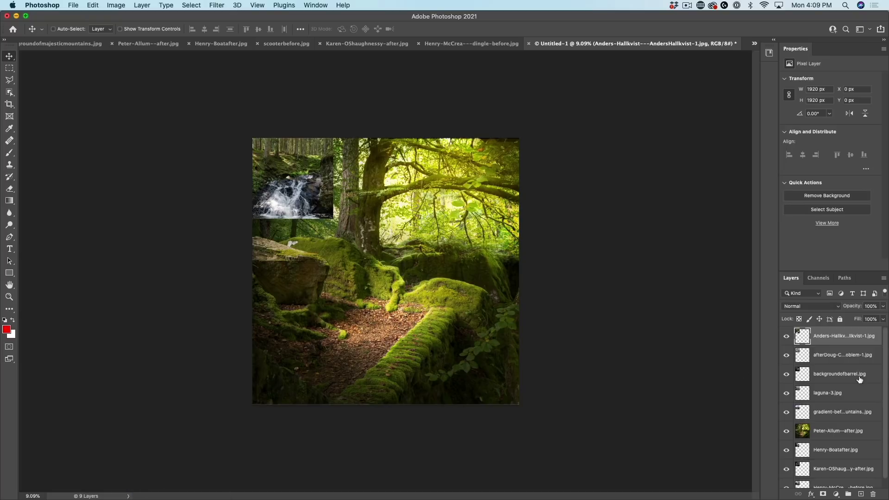
pyautogui.click(853, 429)
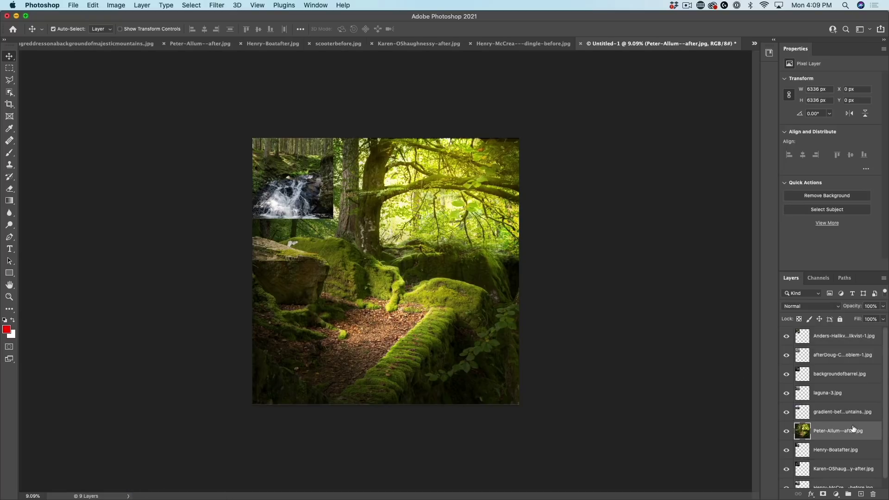
# Scale the images down with Free Transform and place all nine, barrel bottom-right, into a 3×3 grid
pyautogui.press('super+t')
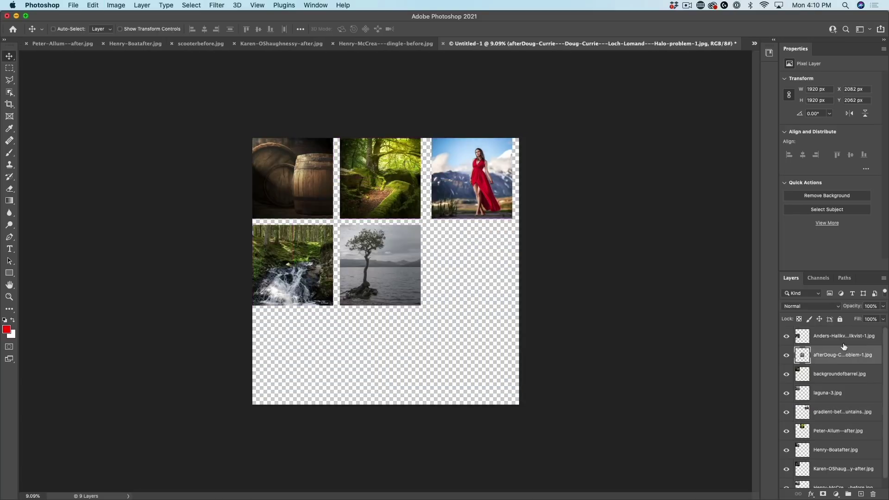
pyautogui.click(835, 449)
pyautogui.click(839, 364)
pyautogui.moveTo(292, 178); pyautogui.dragTo(471, 352)
# Marquee-select the left column and nudge it right and down, then select the middle column
pyautogui.moveTo(159, 110); pyautogui.dragTo(300, 417)
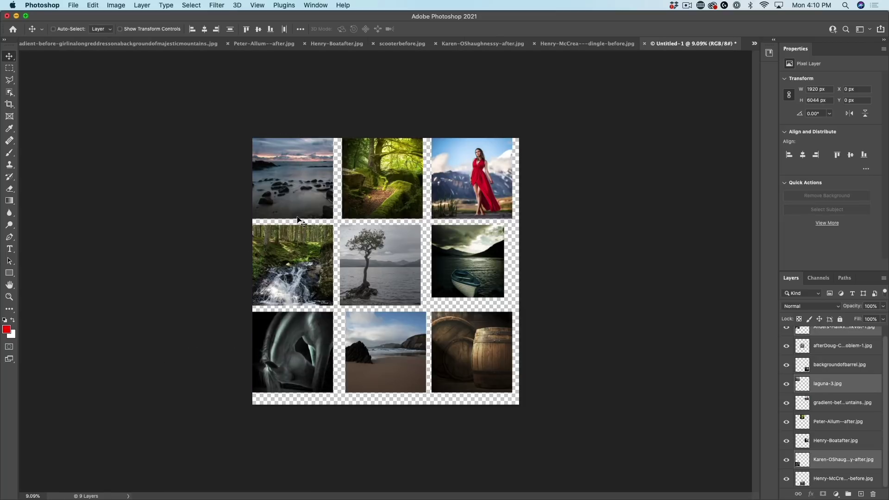
pyautogui.moveTo(300, 190); pyautogui.dragTo(305, 197)
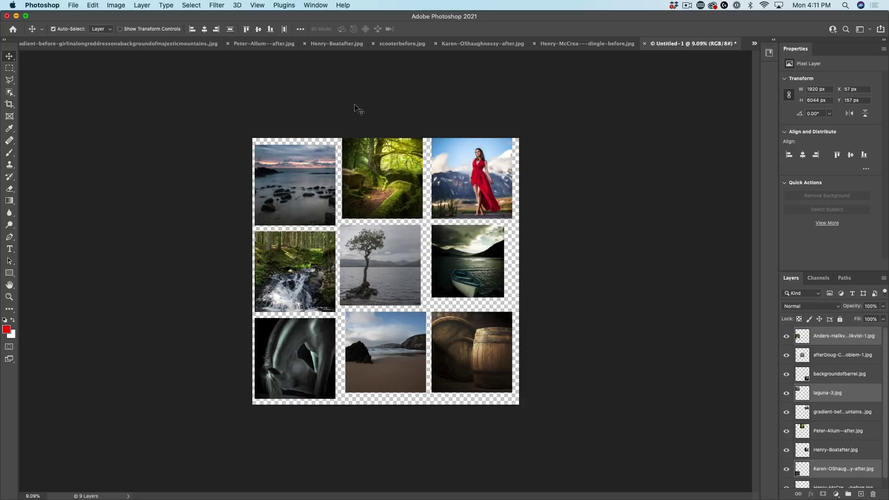
pyautogui.moveTo(357, 109); pyautogui.dragTo(398, 409)
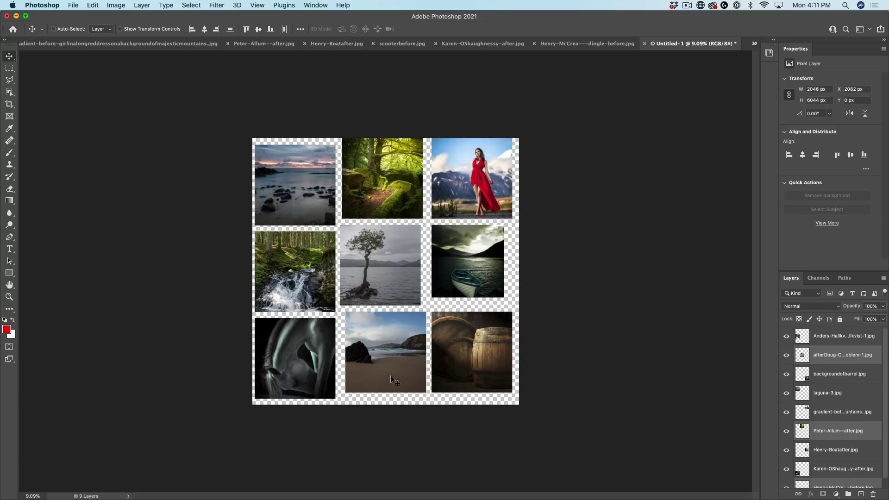